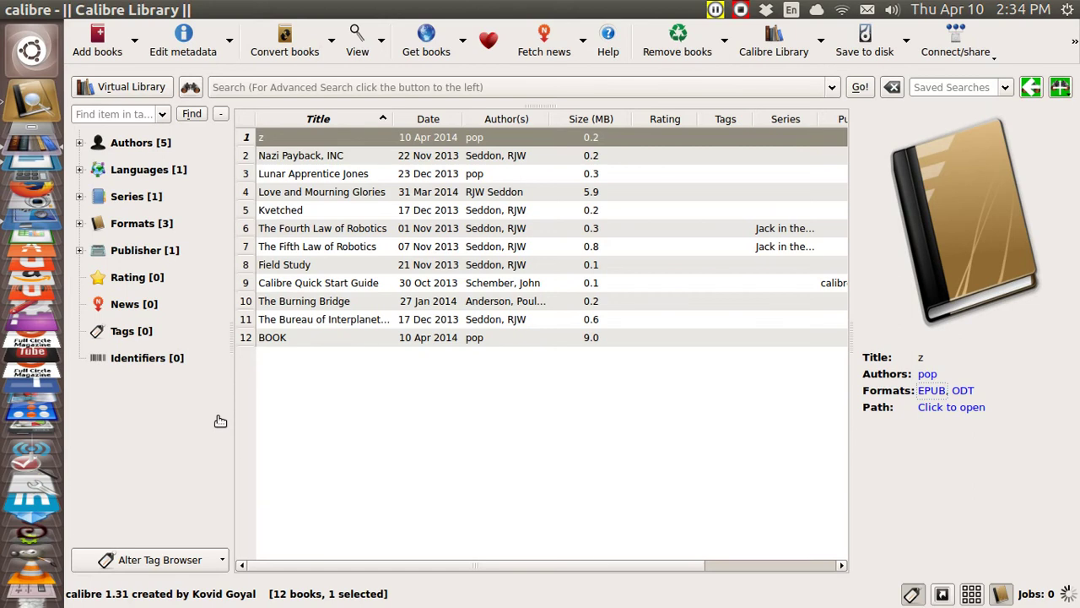
Open book z at the truck-picture page and net the text one size larger: three up, two down.
{"action": "key", "text": "v"}
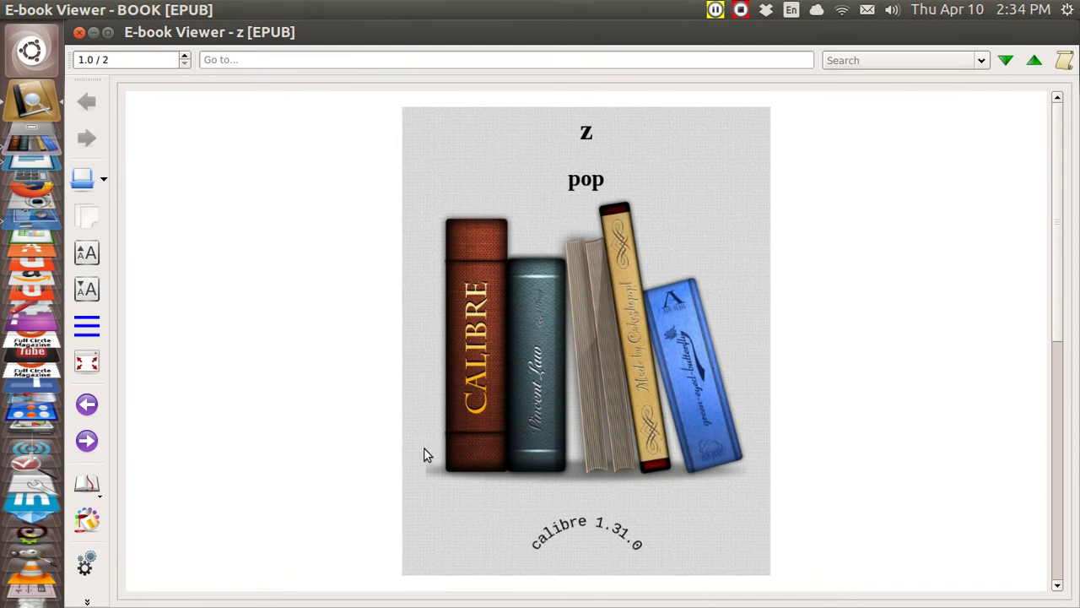
{"action": "scroll", "coordinate": [427, 456], "scroll_direction": "down", "scroll_amount": 1}
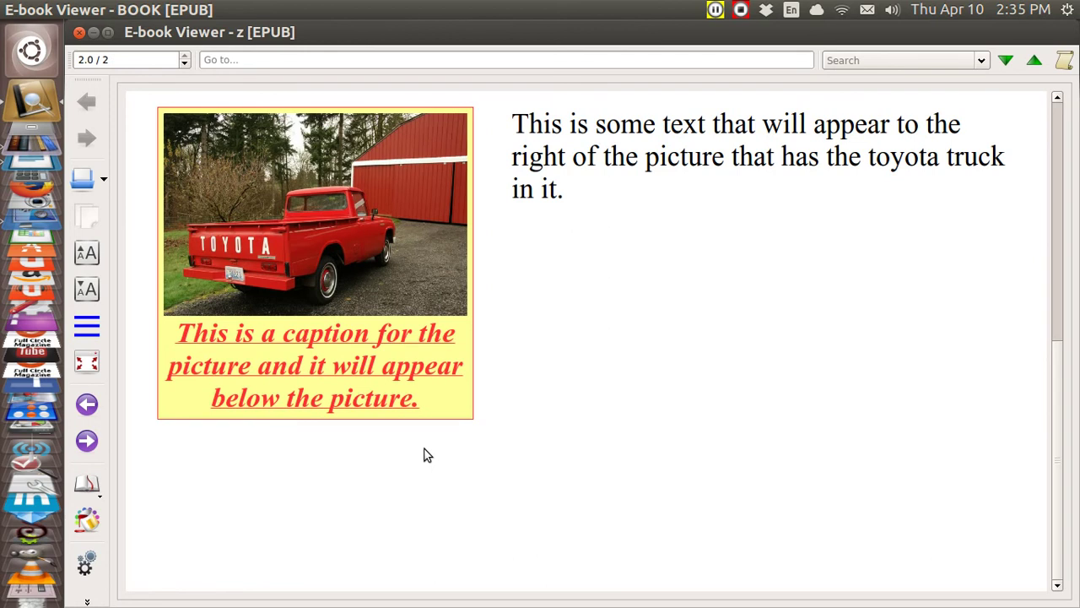
{"action": "left_click", "coordinate": [88, 263]}
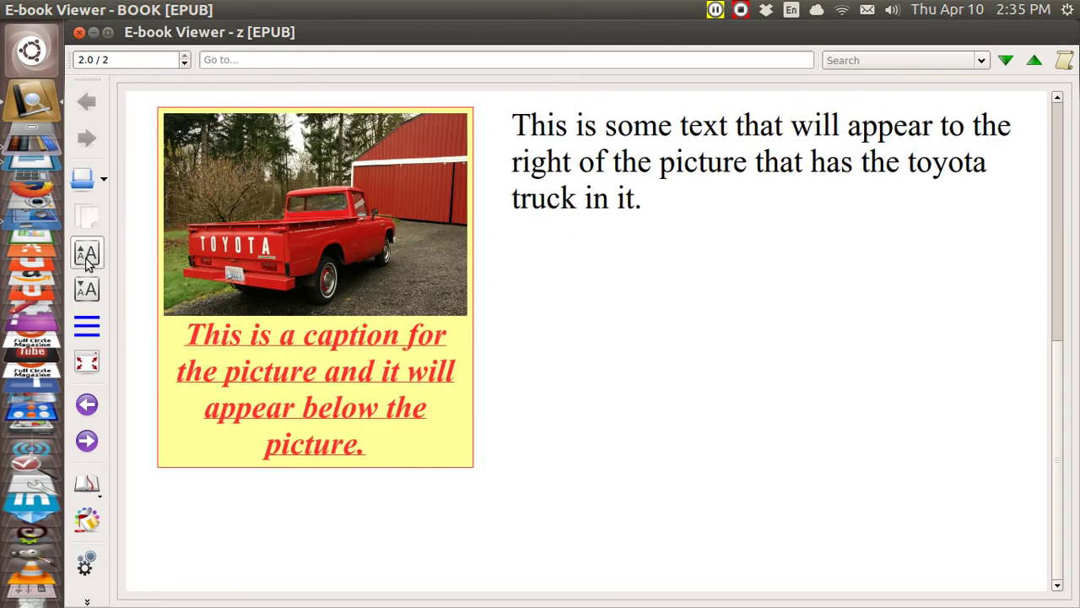
{"action": "left_click", "coordinate": [88, 263]}
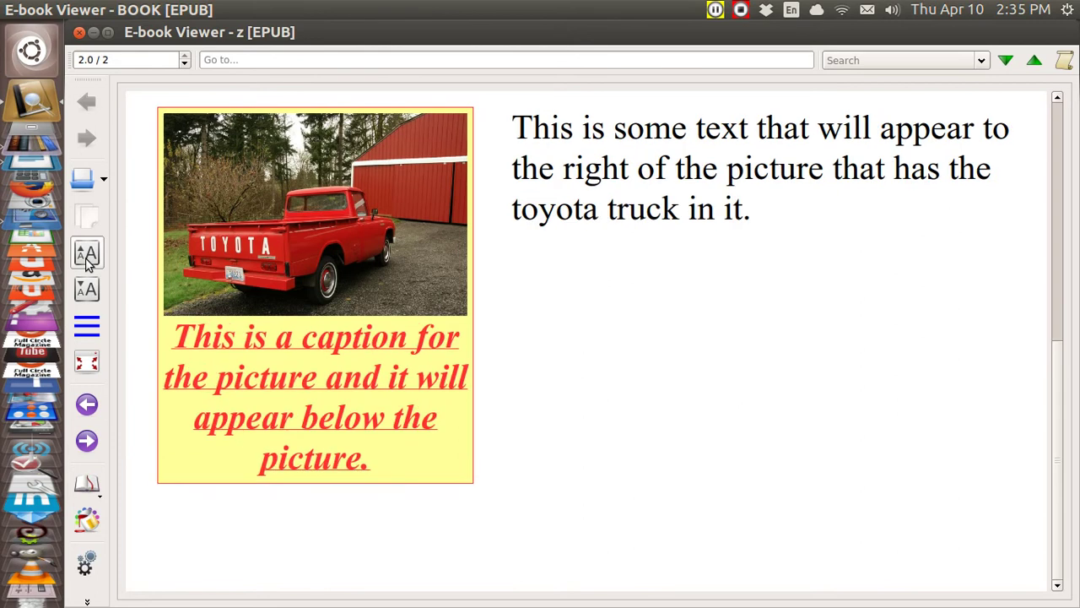
{"action": "left_click", "coordinate": [87, 264]}
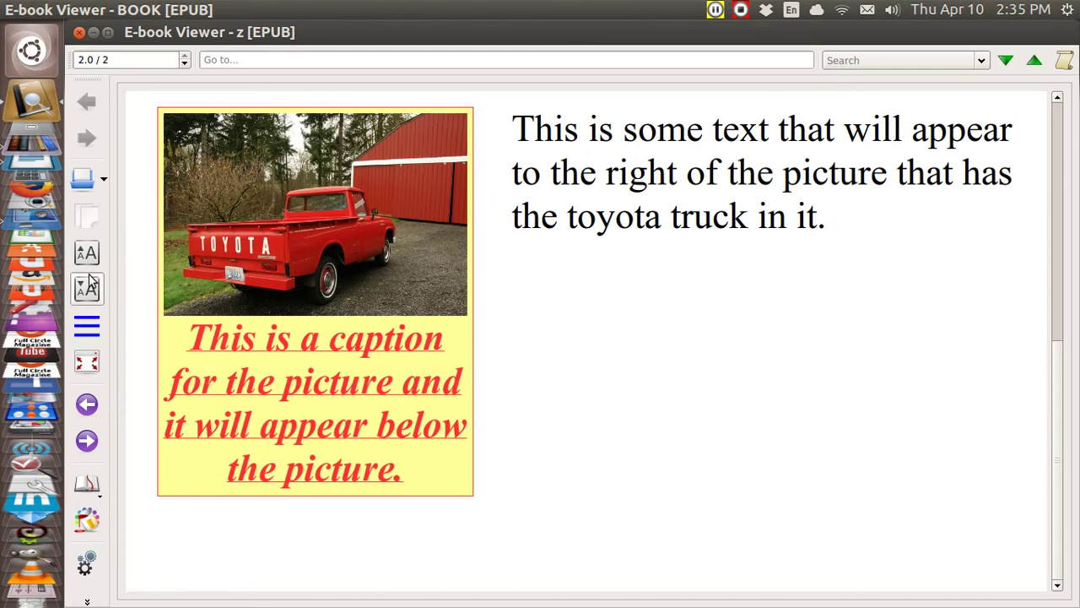
{"action": "left_click", "coordinate": [91, 291]}
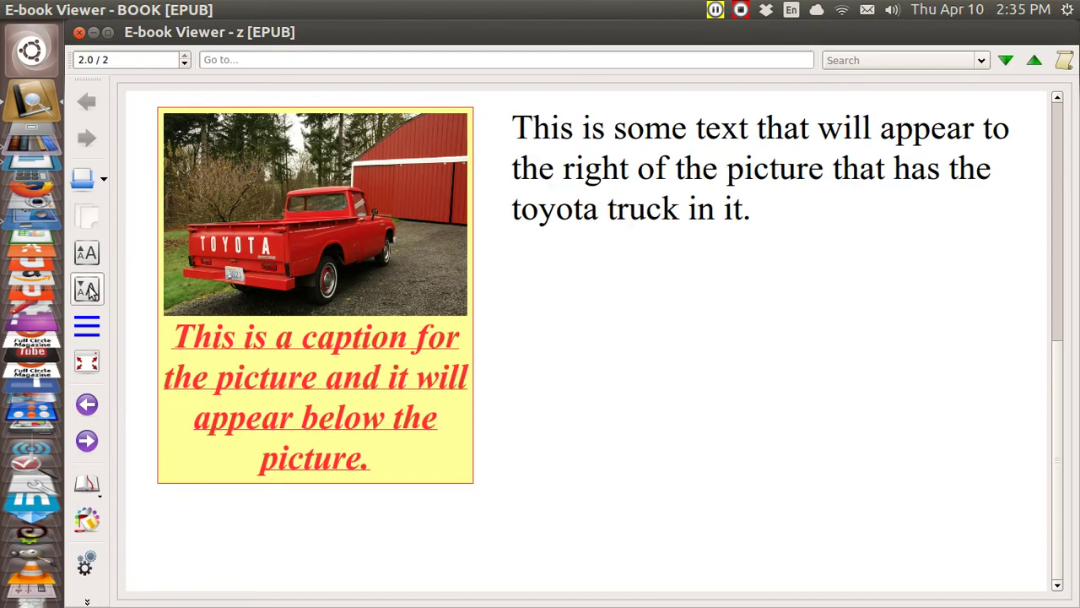
{"action": "left_click", "coordinate": [91, 292]}
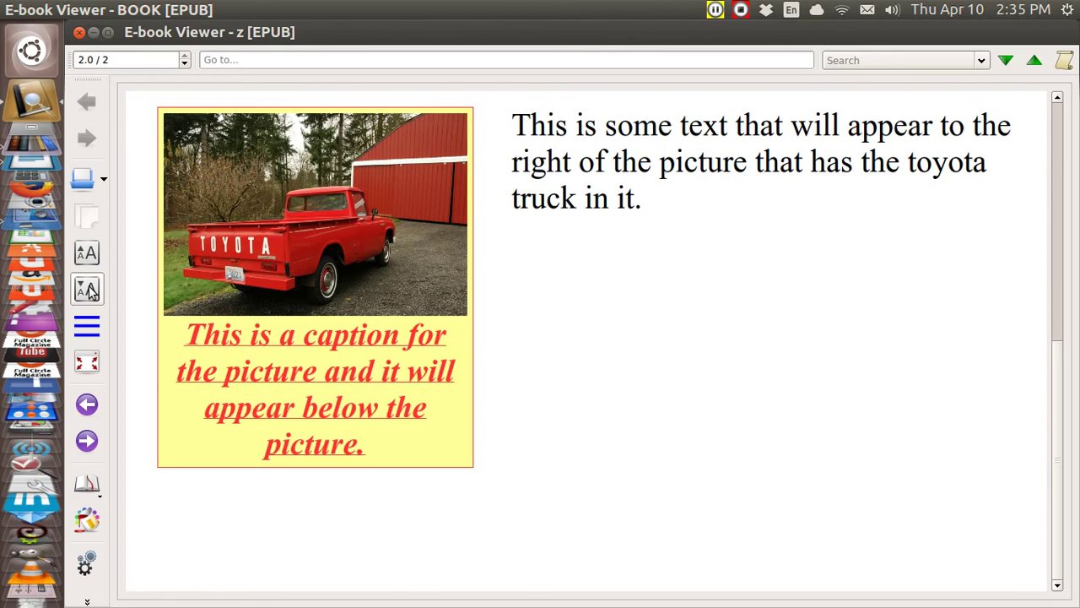
Snap the viewer to the left half of the screen and return to the truck page.
{"action": "key", "text": "ctrl+super+Left"}
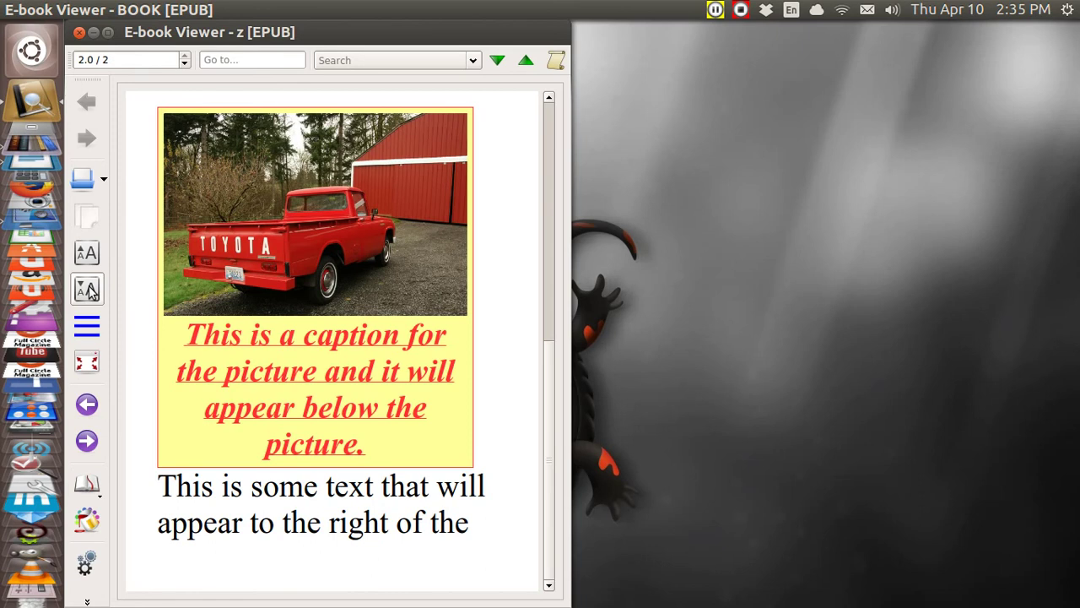
{"action": "key", "text": "Page_Down"}
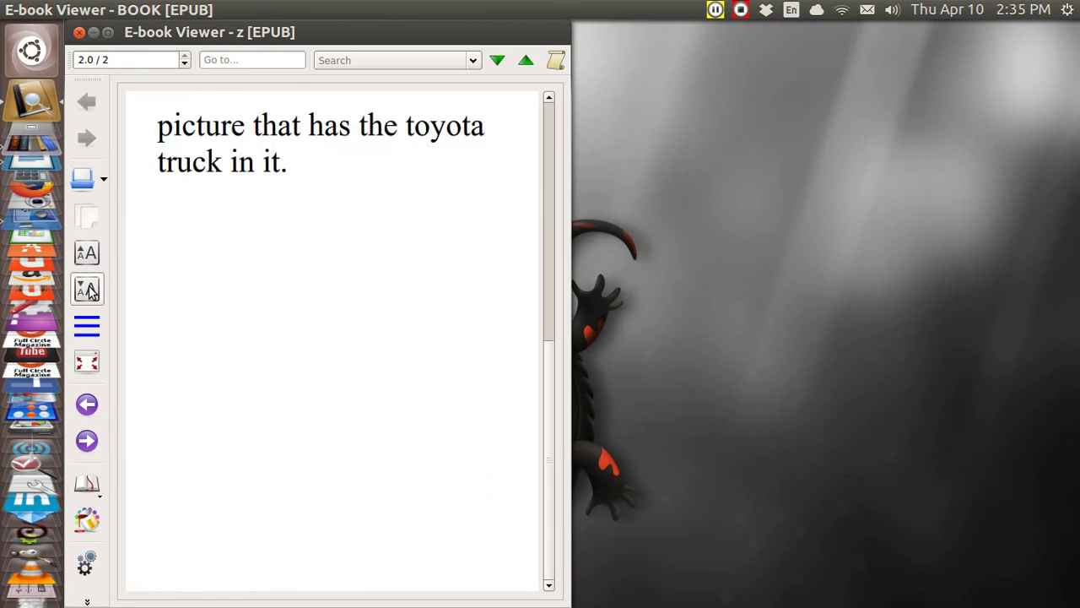
{"action": "key", "text": "Page_Up"}
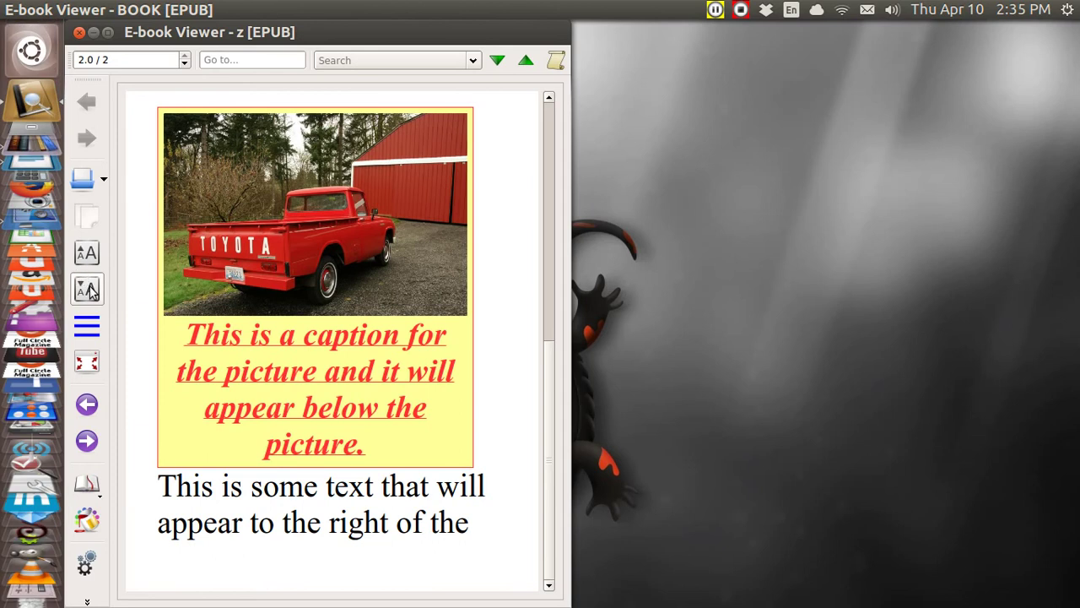
Shrink the book text three sizes.
{"action": "left_click", "coordinate": [90, 290]}
{"action": "left_click", "coordinate": [90, 289]}
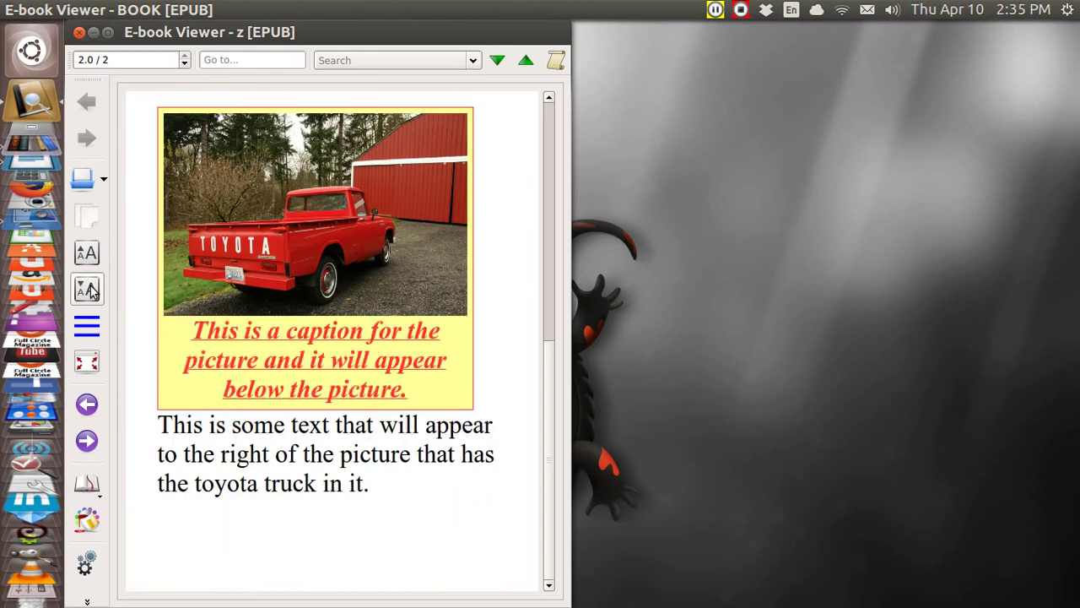
{"action": "left_click", "coordinate": [92, 289]}
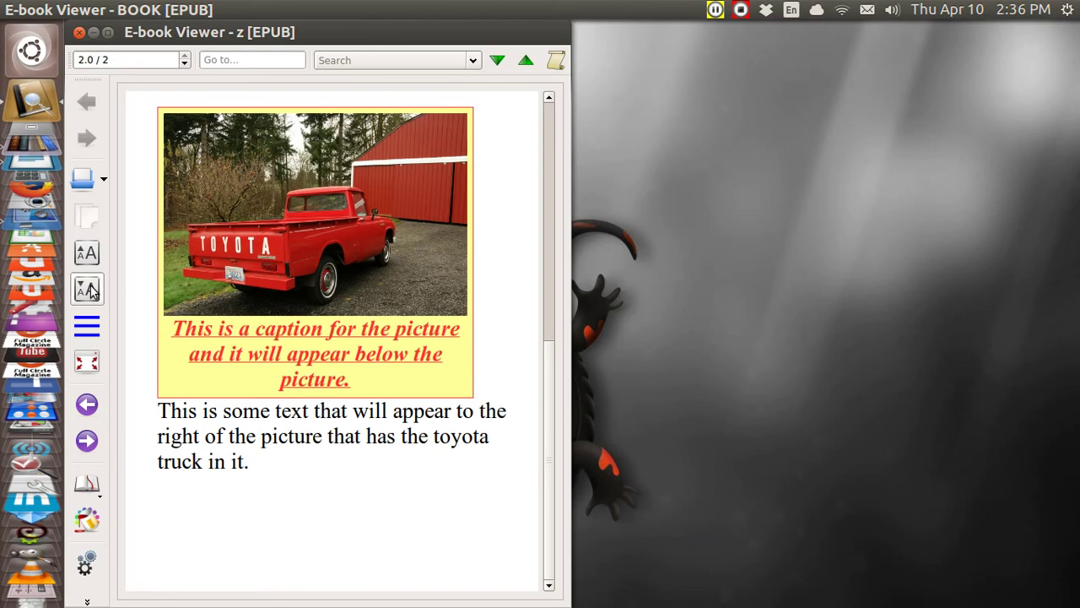
Switch to LibreOffice Writer's blank Untitled 1 document.
{"action": "key", "text": "alt+Tab"}
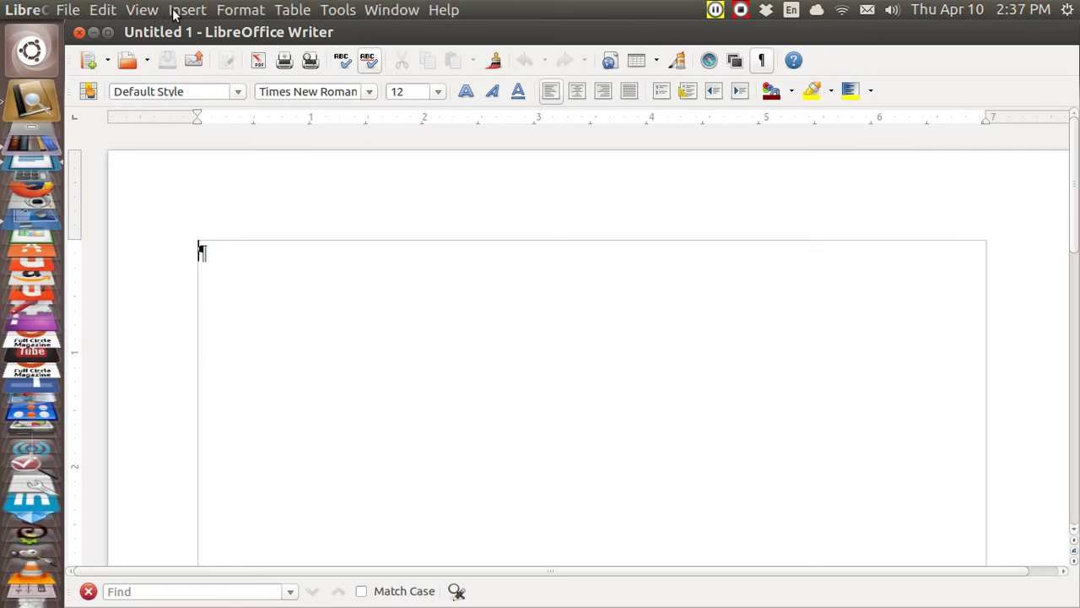
Start inserting a frame 4 inches wide with horizontal position Left.
{"action": "left_click", "coordinate": [183, 11]}
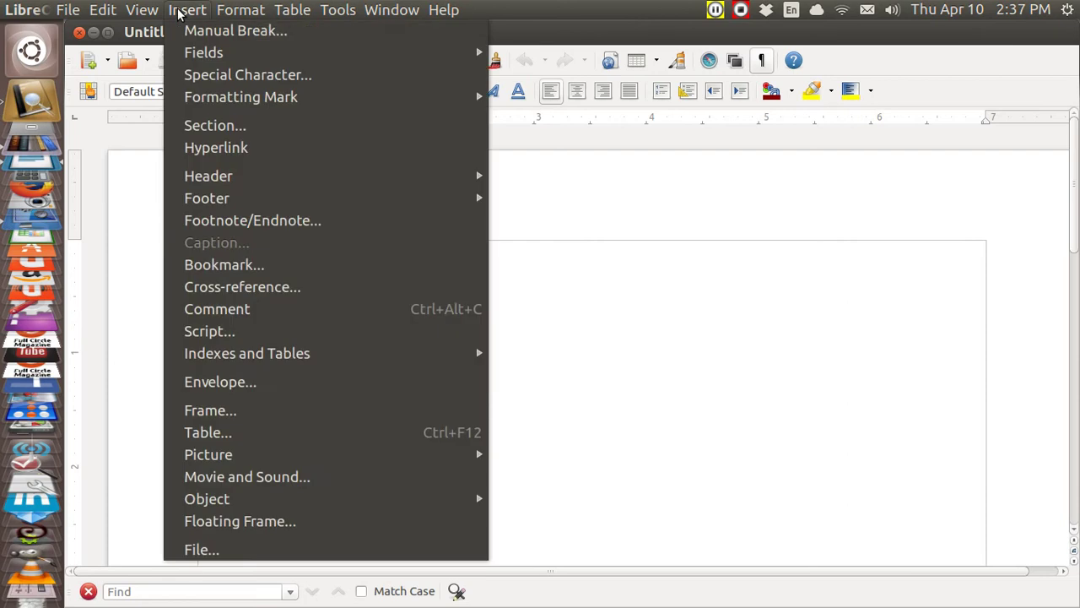
{"action": "left_click", "coordinate": [224, 414]}
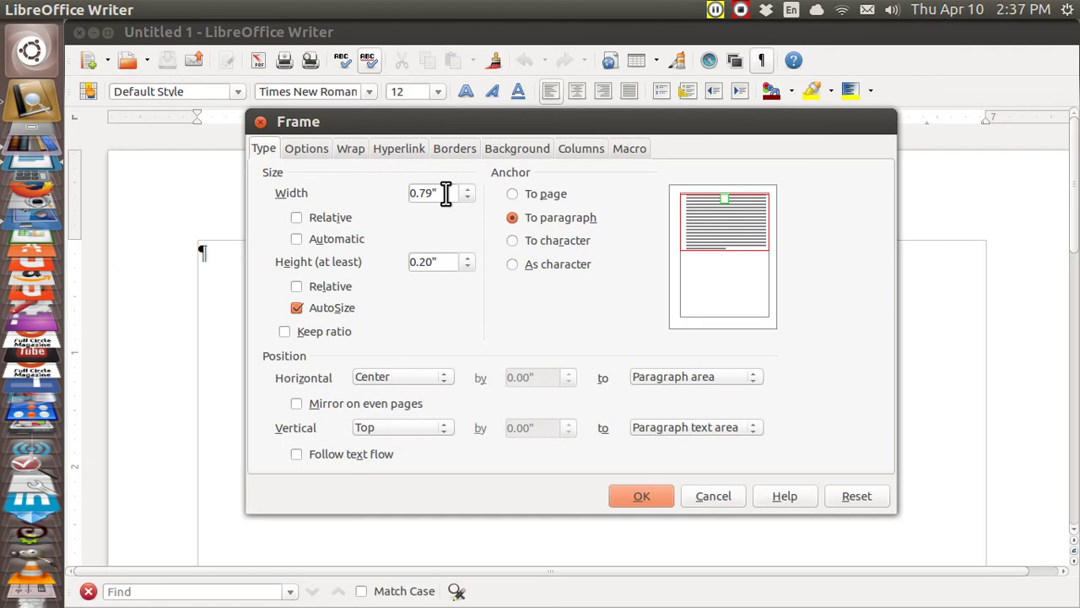
{"action": "left_click", "coordinate": [445, 193]}
{"action": "key", "text": "BackSpace"}
{"action": "key", "text": "BackSpace"}
{"action": "key", "text": "BackSpace"}
{"action": "key", "text": "BackSpace"}
{"action": "key", "text": "BackSpace"}
{"action": "type", "text": "4"}
{"action": "key", "text": "Tab"}
{"action": "left_click", "coordinate": [444, 376]}
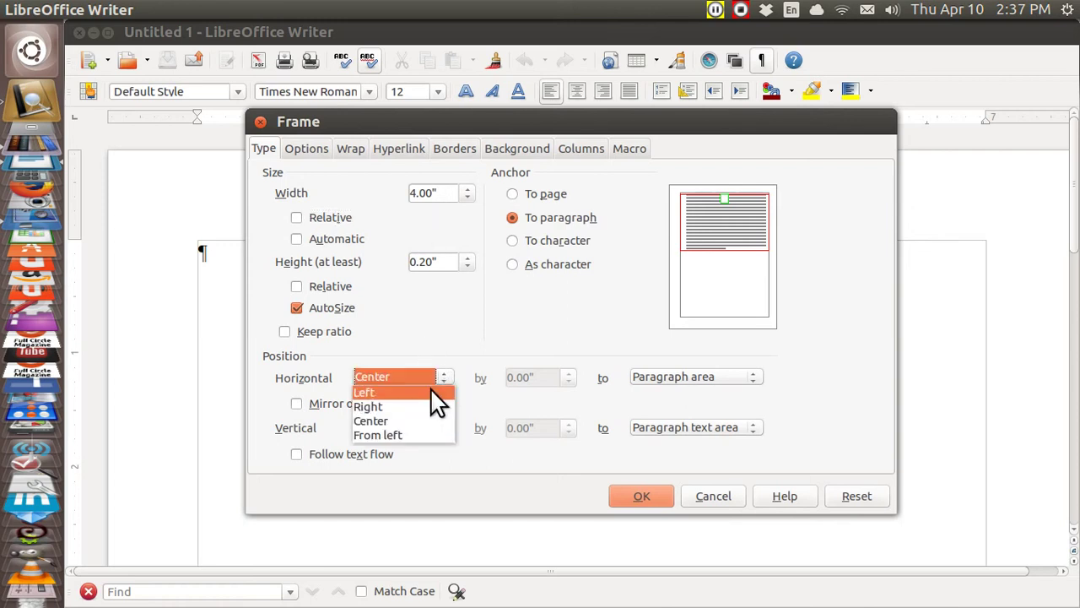
{"action": "left_click", "coordinate": [436, 393]}
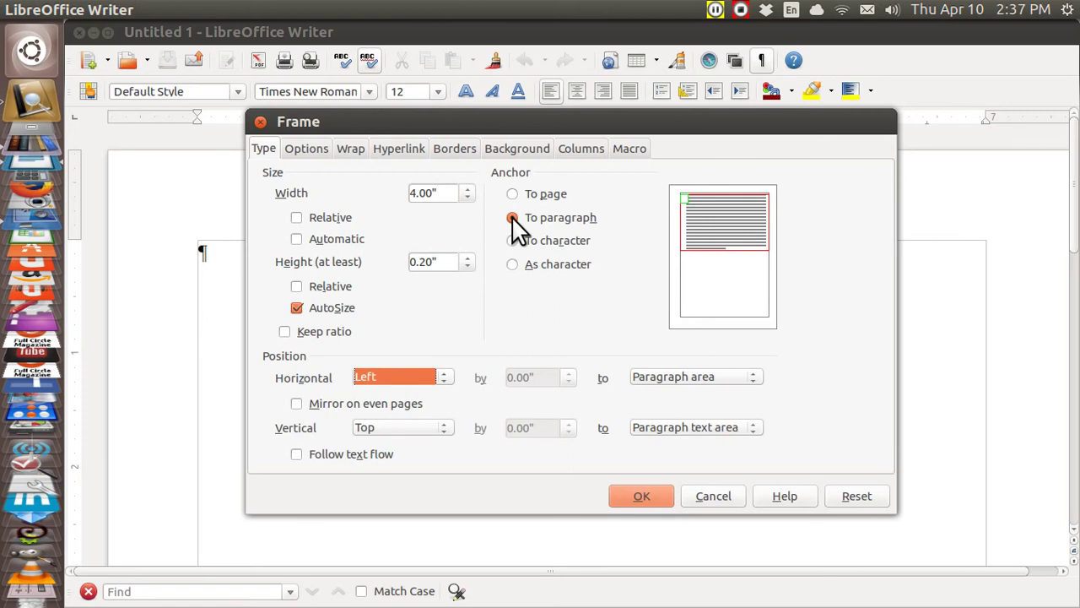
Set the frame's wrap to Optimal, with zero spacing except 0.50" on the right.
{"action": "left_click", "coordinate": [360, 154]}
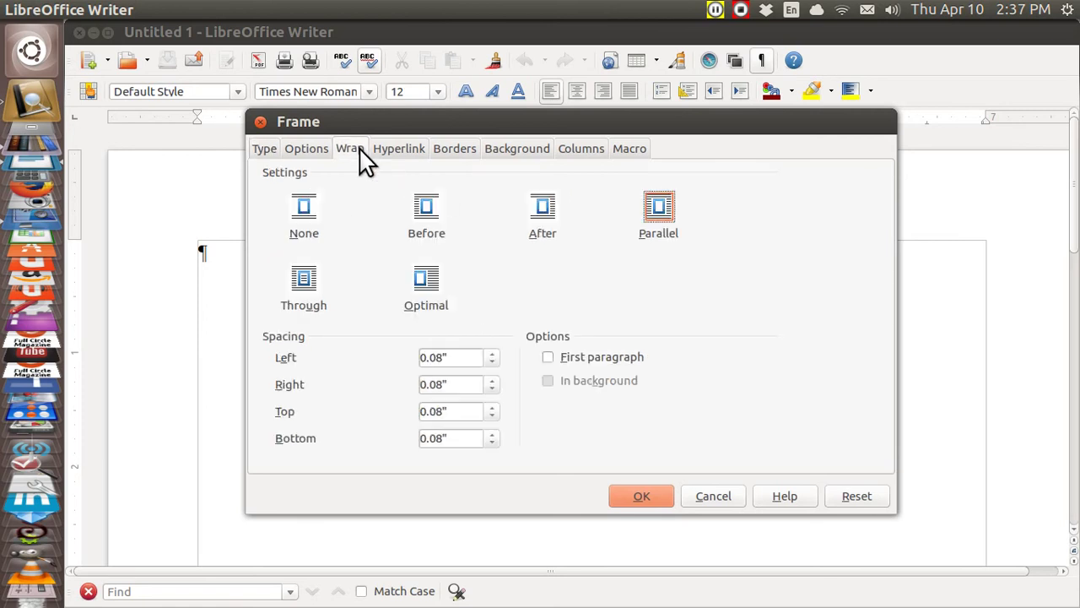
{"action": "left_click", "coordinate": [429, 283]}
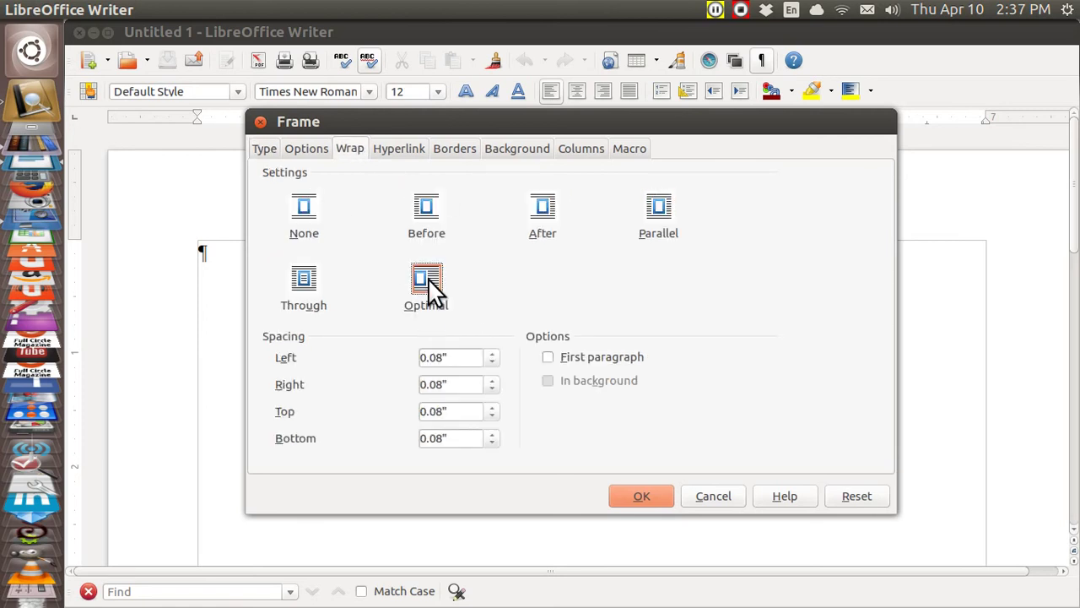
{"action": "left_click", "coordinate": [490, 362]}
{"action": "left_click", "coordinate": [492, 389]}
{"action": "left_click", "coordinate": [493, 415]}
{"action": "left_click", "coordinate": [492, 443]}
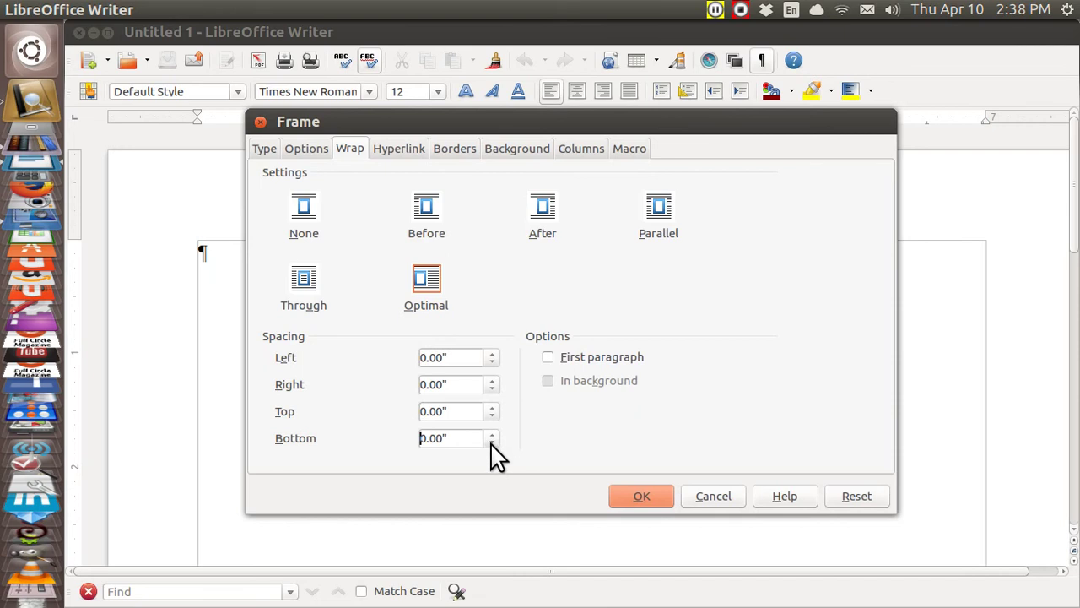
{"action": "left_click", "coordinate": [492, 381]}
{"action": "left_click", "coordinate": [491, 380]}
{"action": "left_click", "coordinate": [491, 381]}
{"action": "left_click", "coordinate": [492, 388]}
Give the frame a light yellow background and a 2 pt sky-blue border.
{"action": "left_click", "coordinate": [509, 152]}
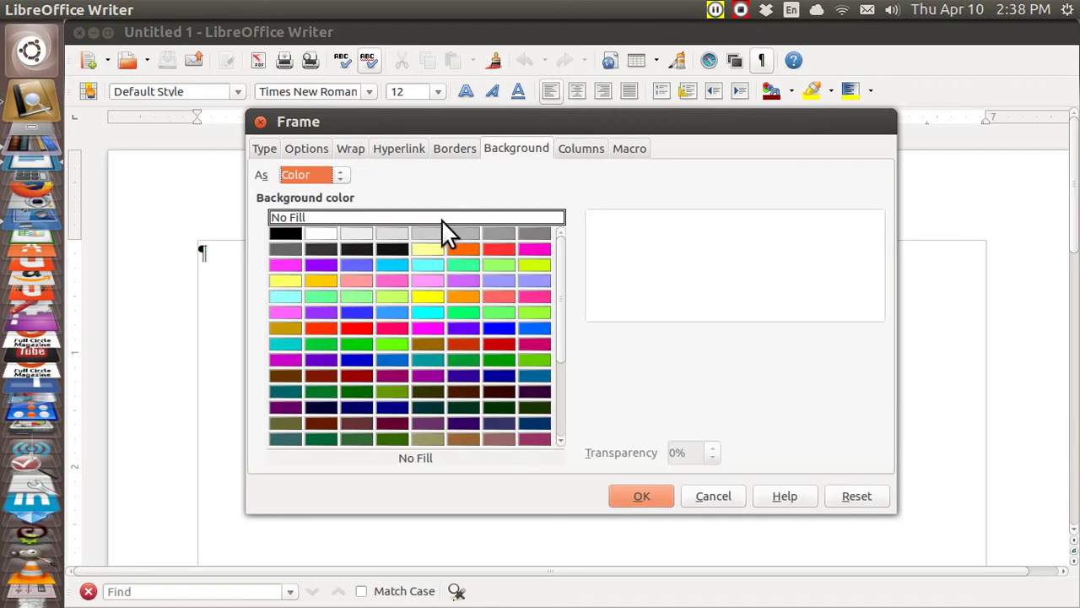
{"action": "left_click", "coordinate": [429, 249]}
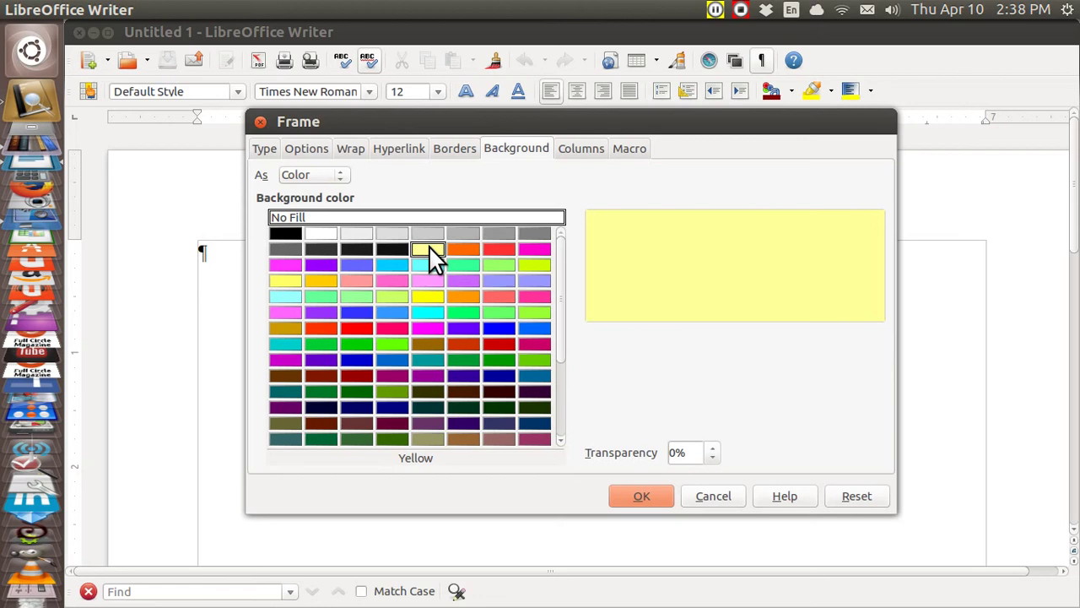
{"action": "left_click", "coordinate": [458, 159]}
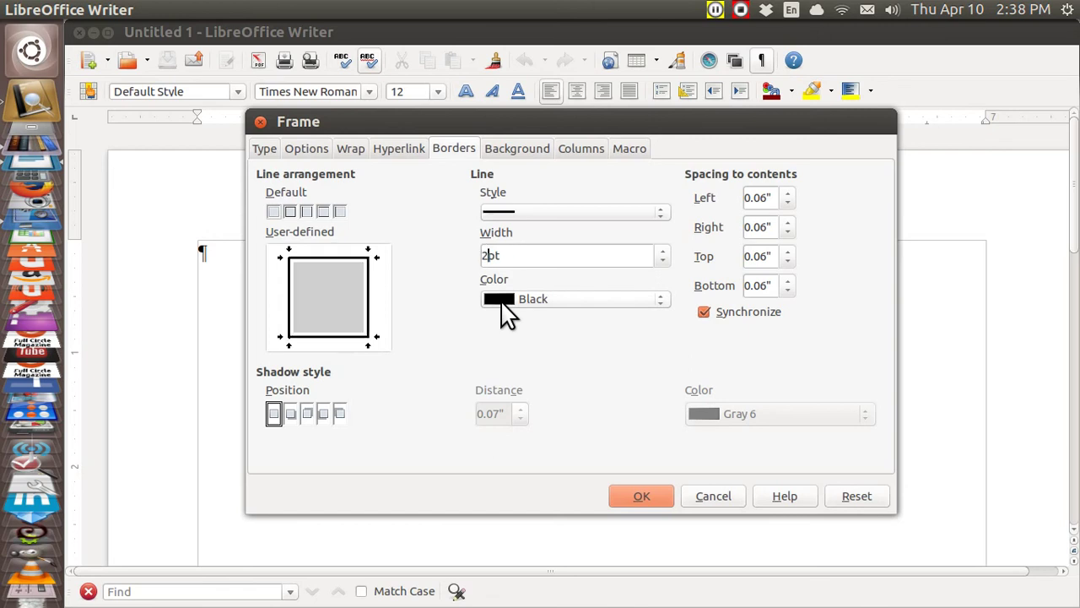
{"action": "left_click", "coordinate": [659, 300]}
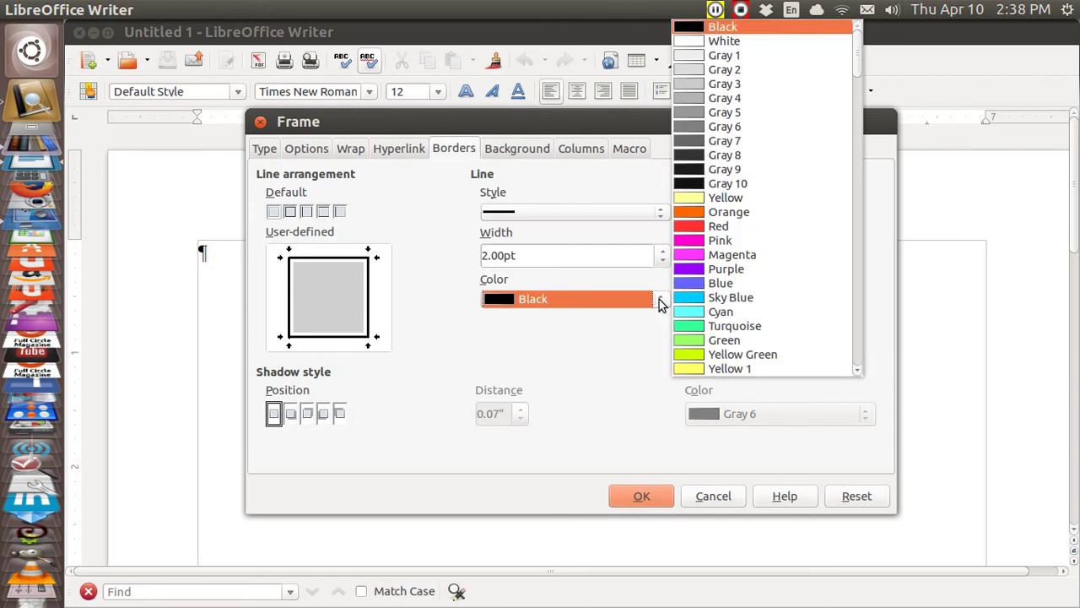
{"action": "left_click", "coordinate": [689, 297]}
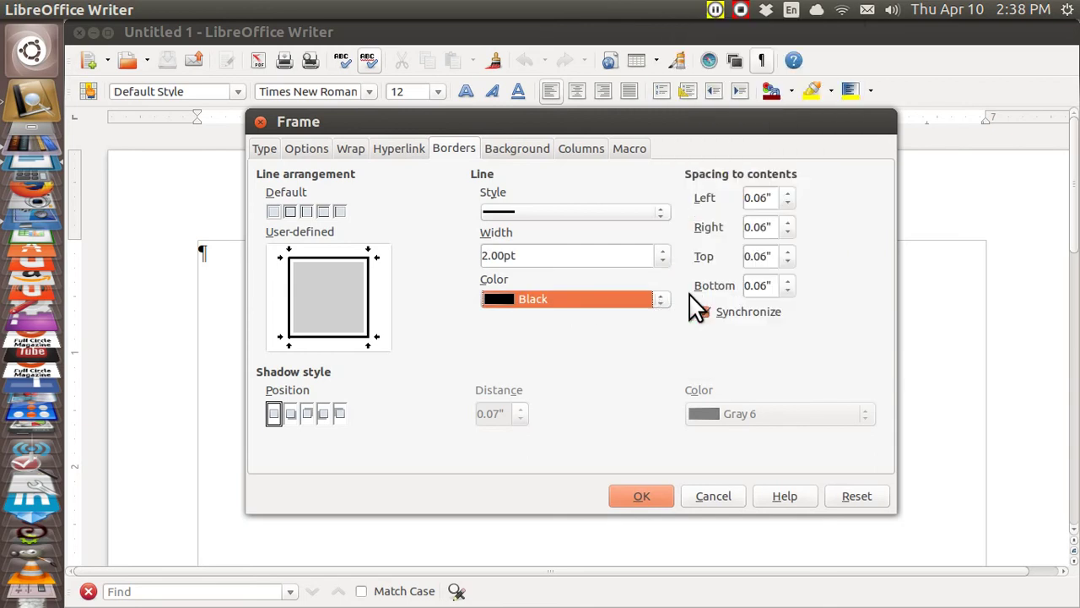
Create the frame and type 'This is a caption for the picture and it will be below.' with an empty line above.
{"action": "left_click", "coordinate": [647, 493]}
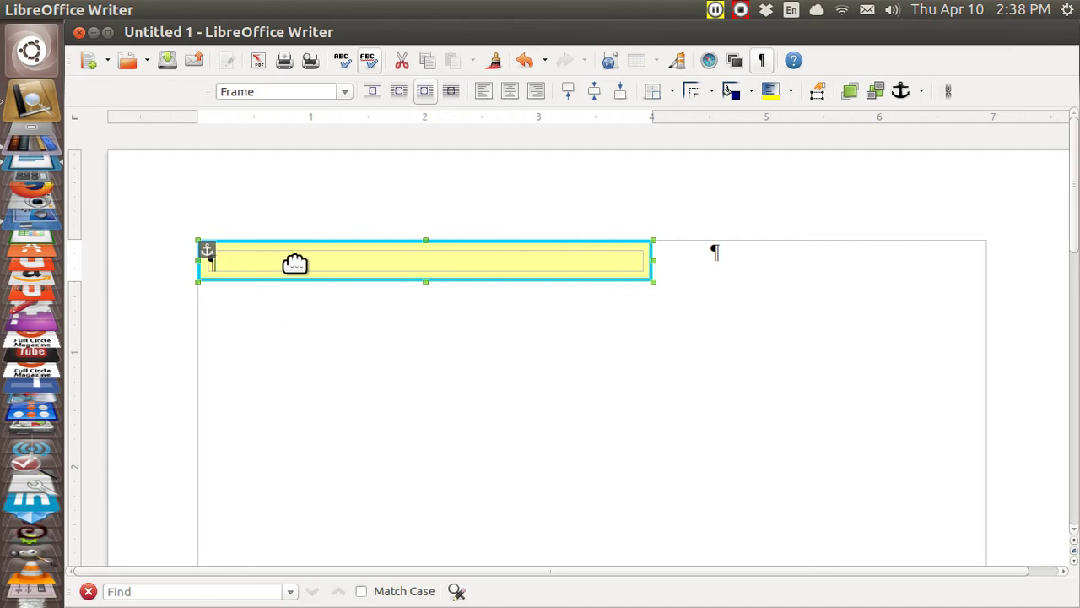
{"action": "left_click", "coordinate": [299, 330]}
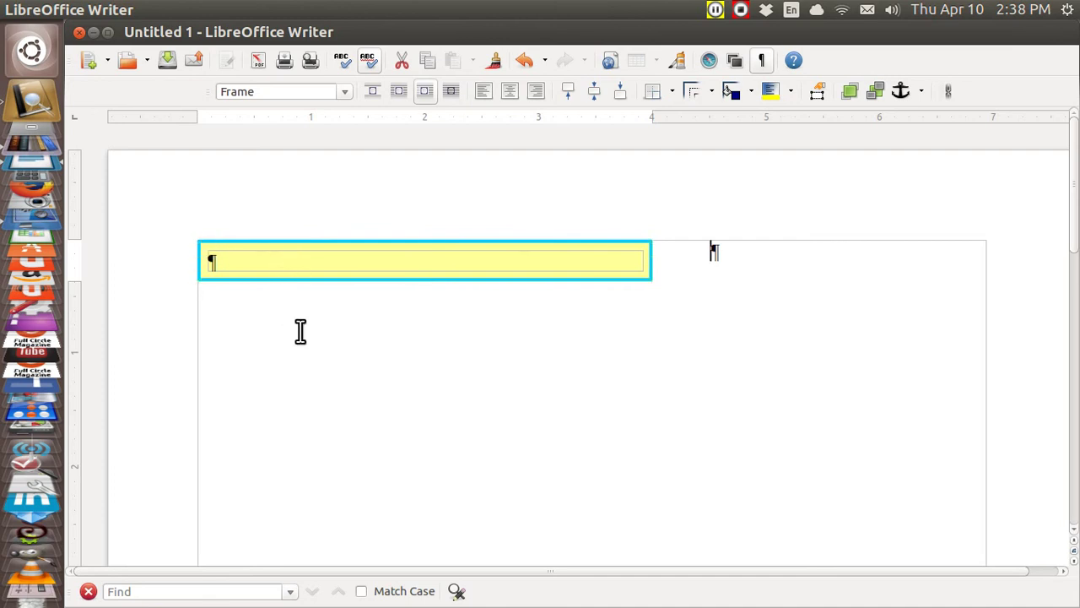
{"action": "left_click", "coordinate": [288, 260]}
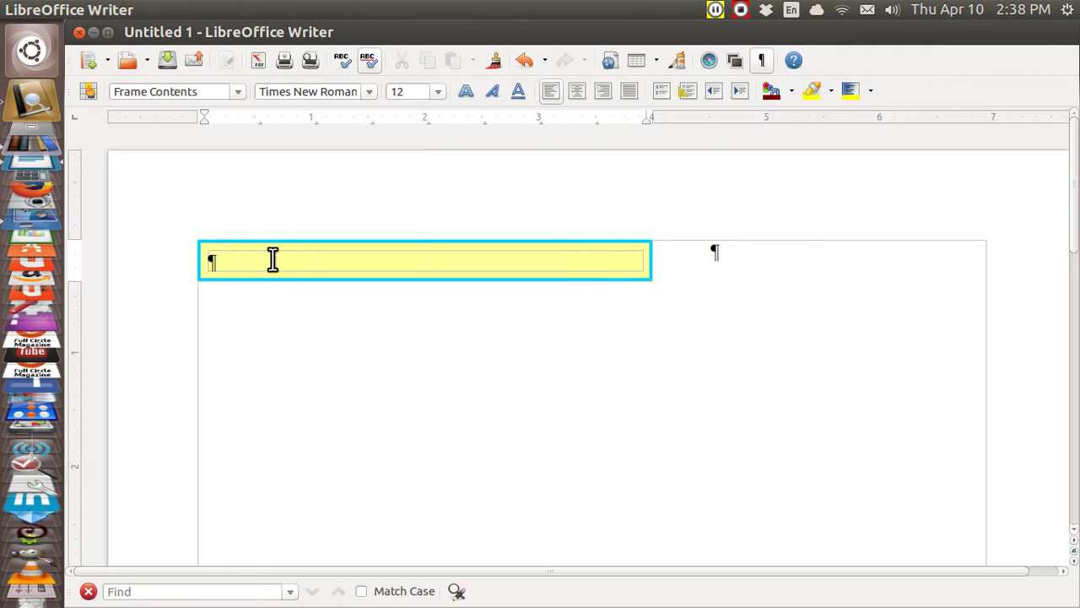
{"action": "type", "text": "Thi"}
{"action": "type", "text": "s is "}
{"action": "type", "text": "a capti"}
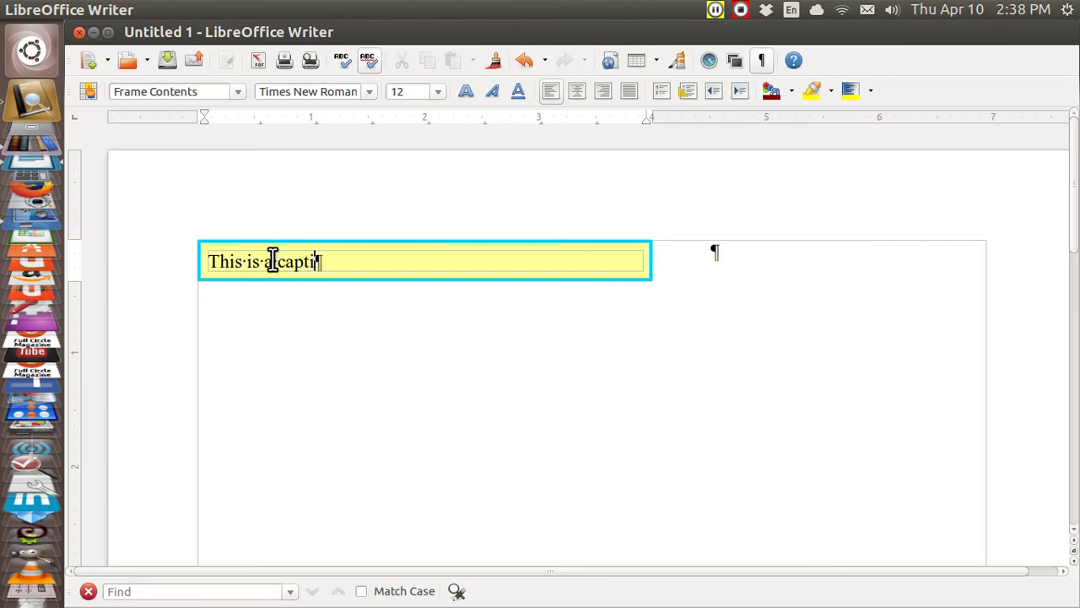
{"action": "type", "text": "on for the "}
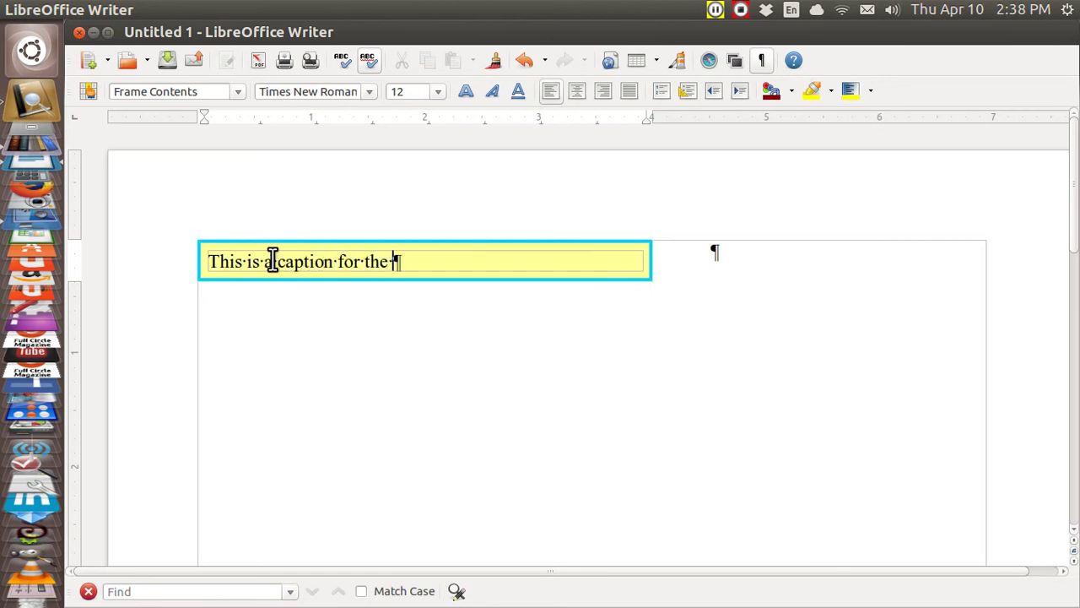
{"action": "type", "text": "pictu"}
{"action": "type", "text": "re "}
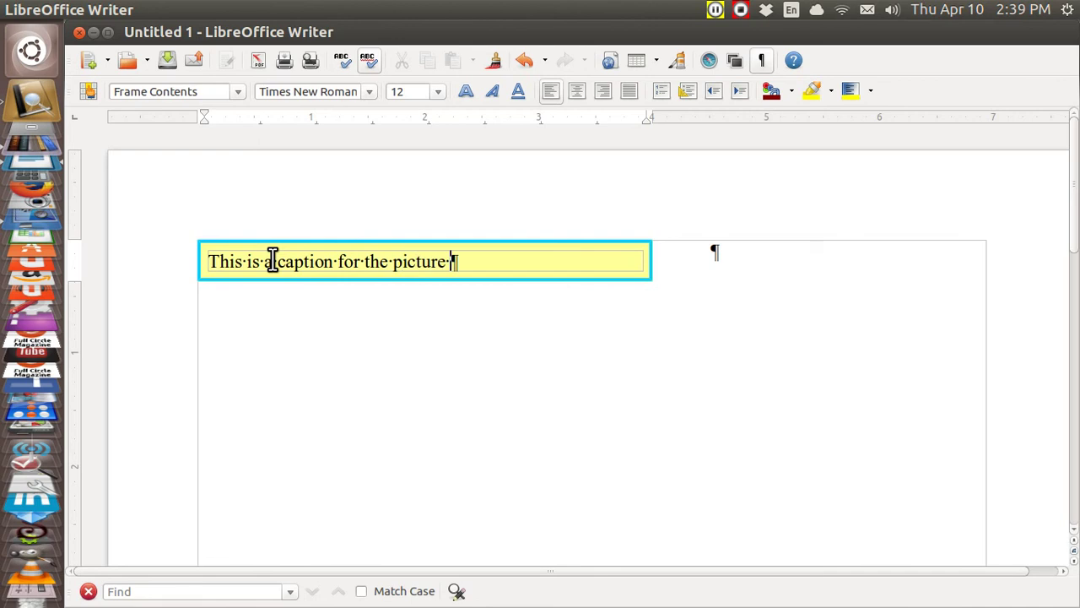
{"action": "type", "text": "and "}
{"action": "type", "text": "it will b"}
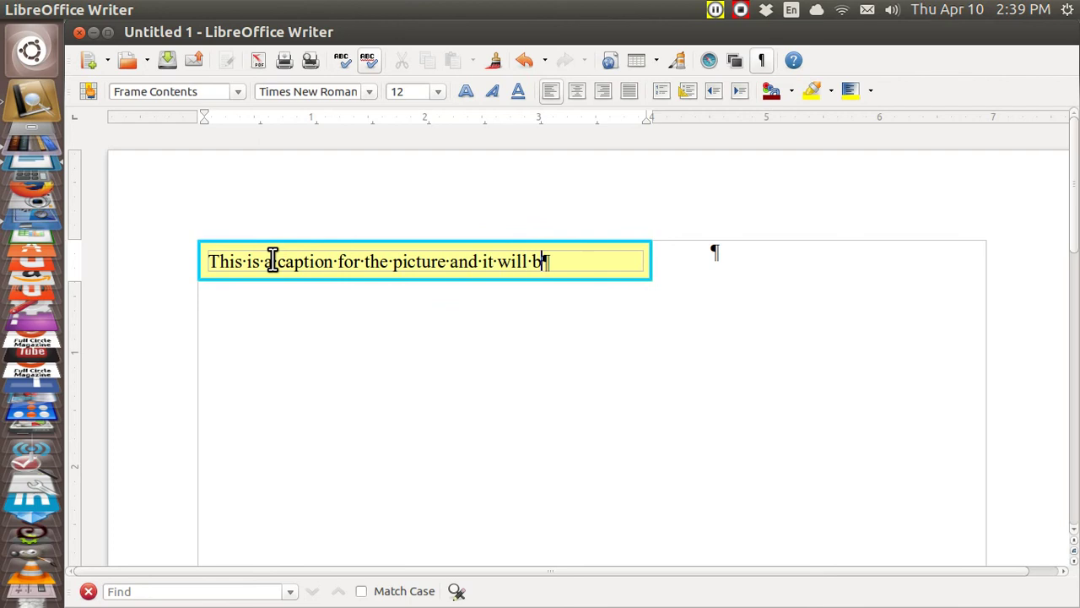
{"action": "type", "text": "e belo"}
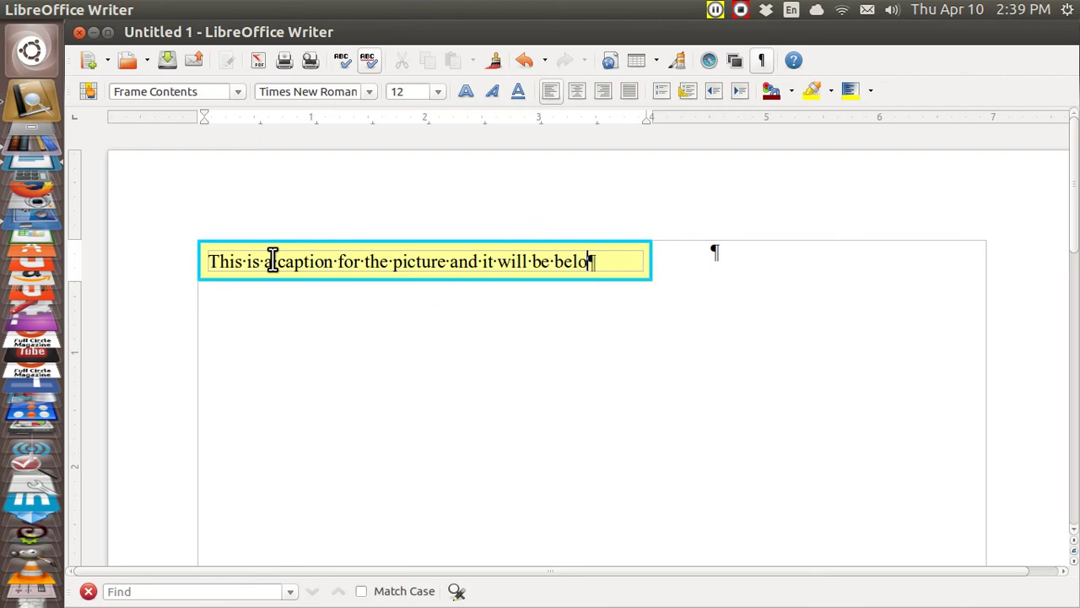
{"action": "type", "text": "w."}
{"action": "key", "text": "Return"}
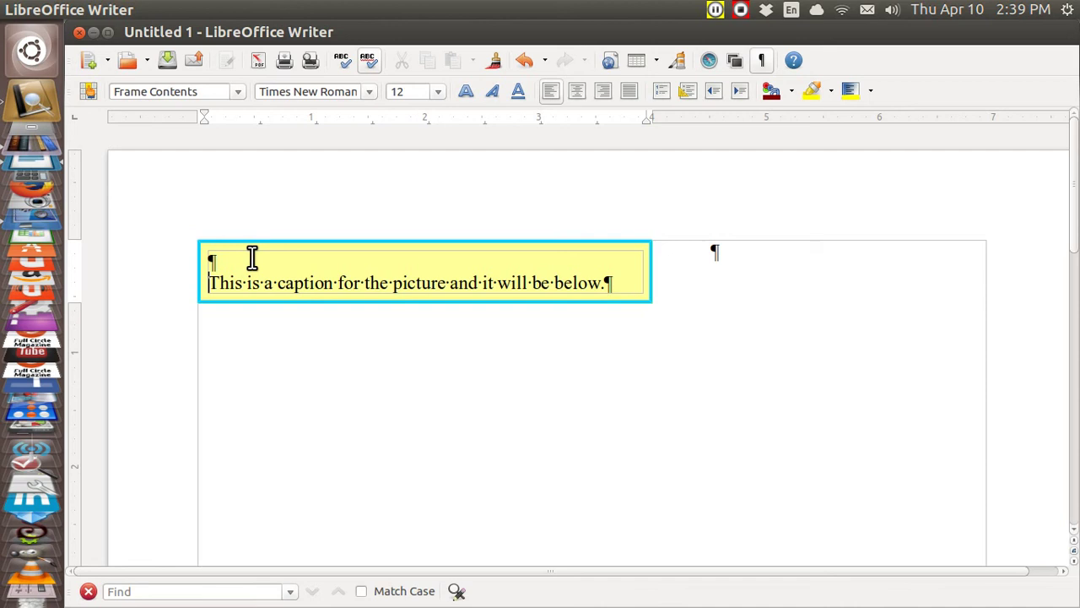
{"action": "left_click", "coordinate": [251, 256]}
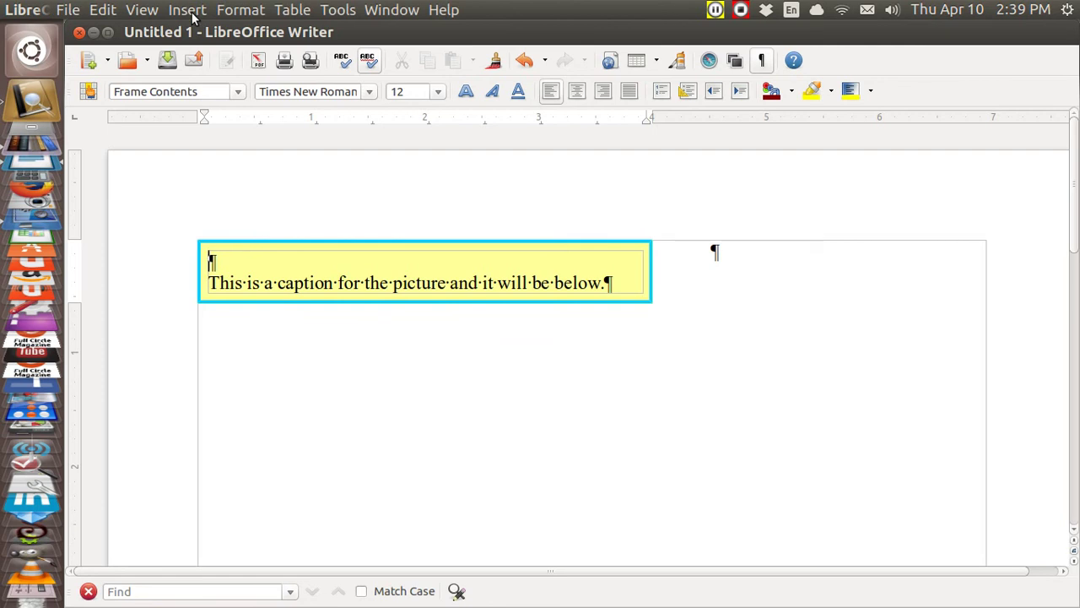
Insert 1967-toyota-stout-1900-pickup-truck-2.jpg into the frame's empty line above the caption.
{"action": "left_click", "coordinate": [188, 11]}
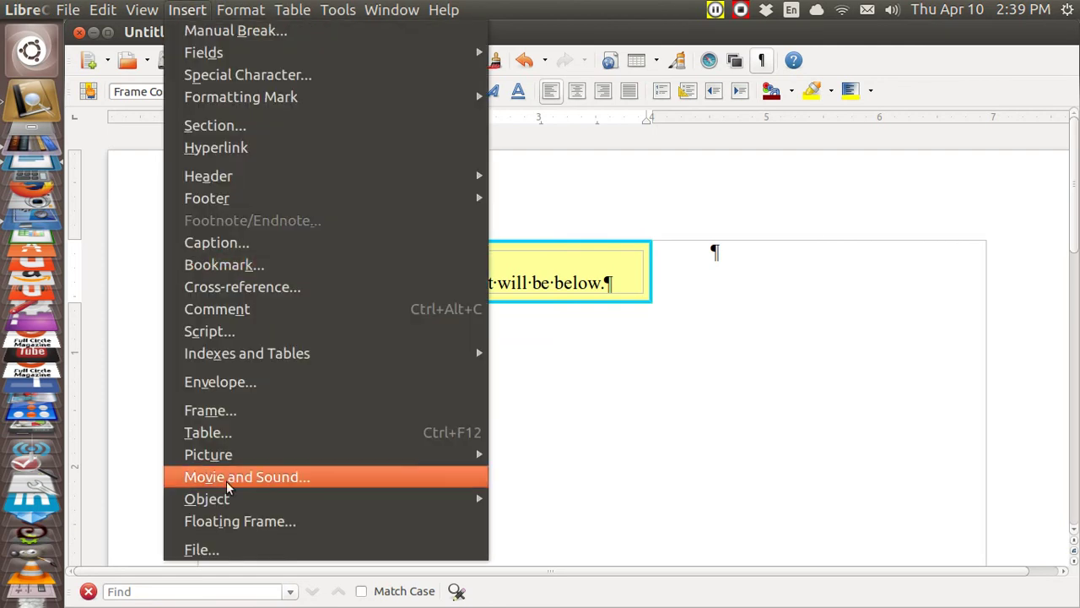
{"action": "mouse_move", "coordinate": [209, 454]}
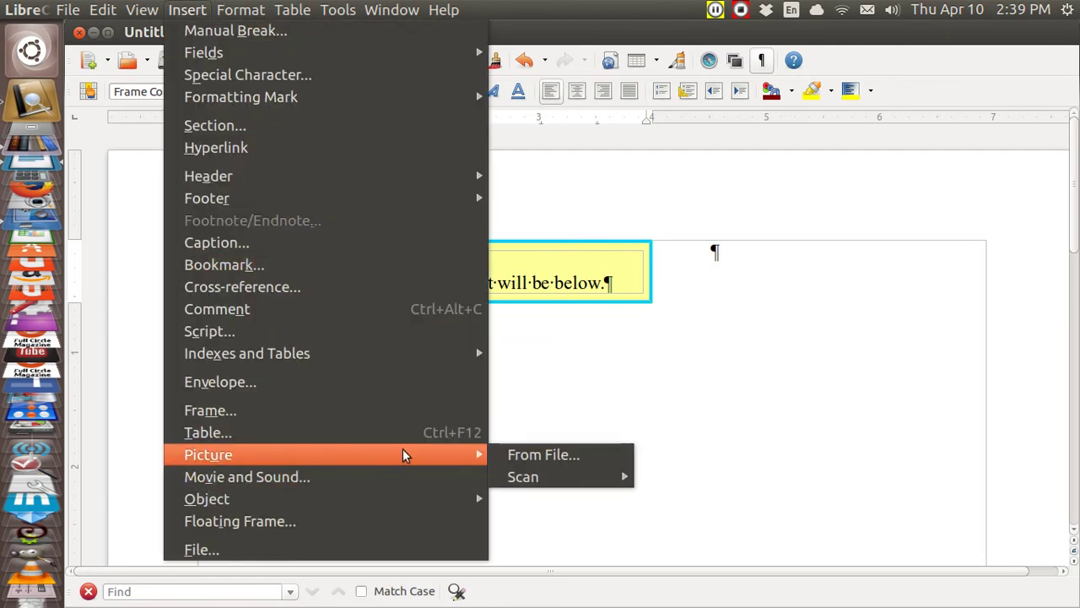
{"action": "left_click", "coordinate": [517, 460]}
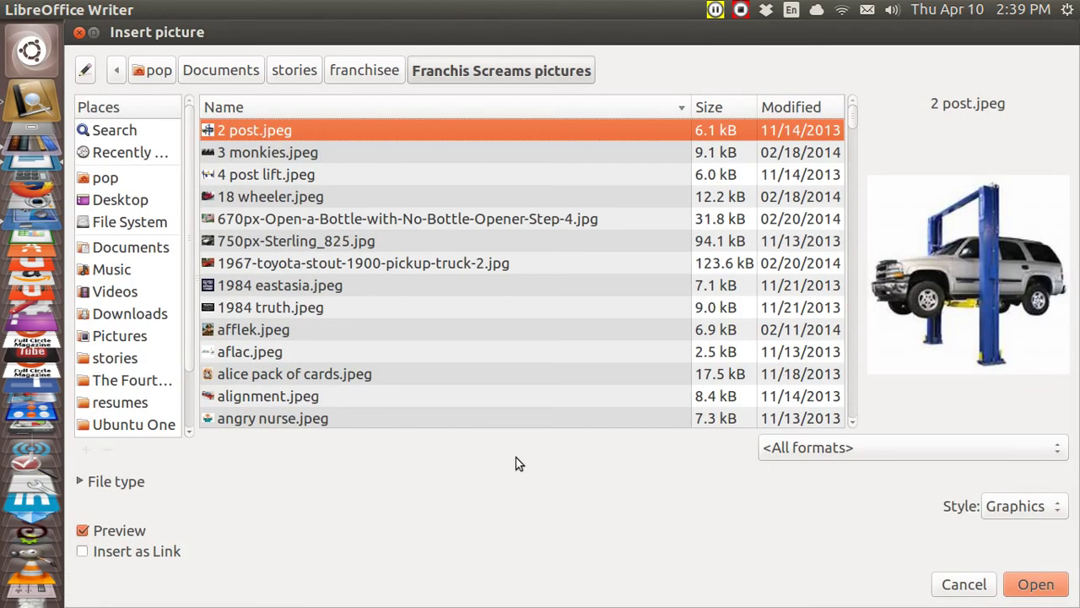
{"action": "left_click", "coordinate": [305, 263]}
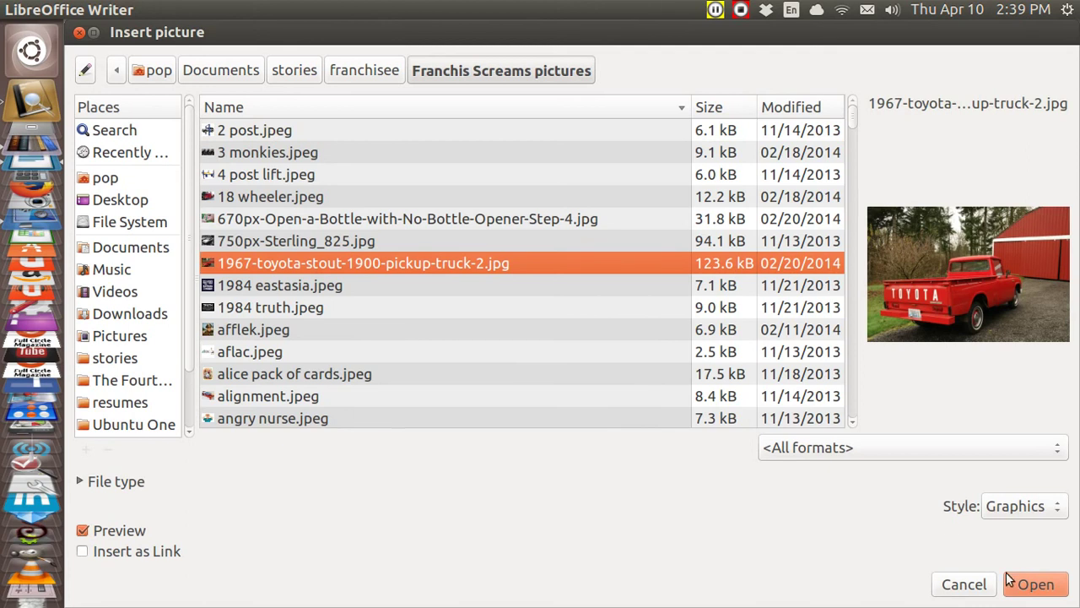
{"action": "left_click", "coordinate": [1035, 584]}
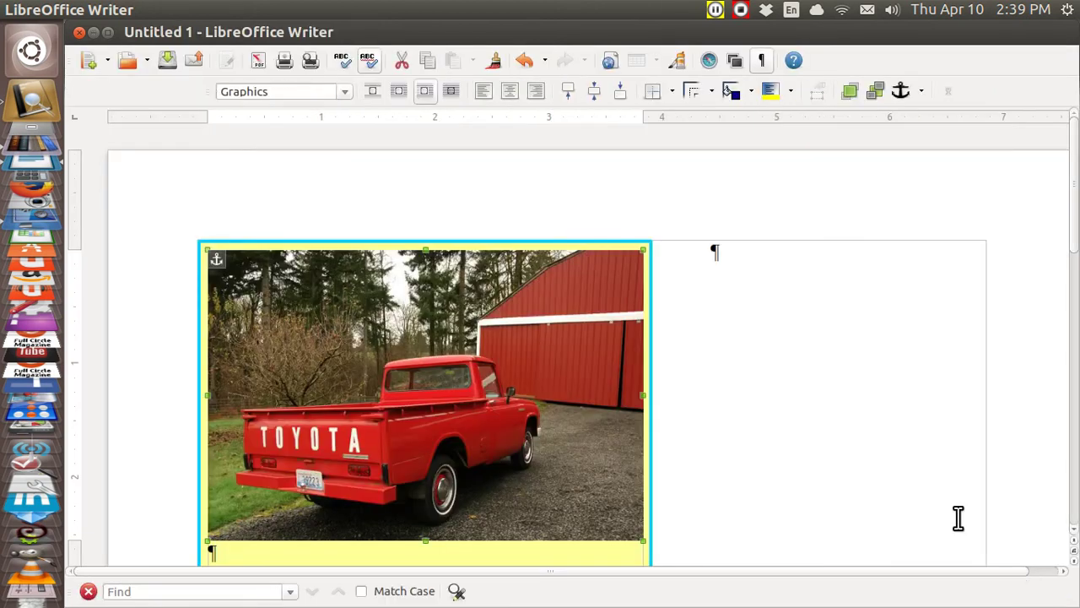
{"action": "left_click", "coordinate": [749, 260]}
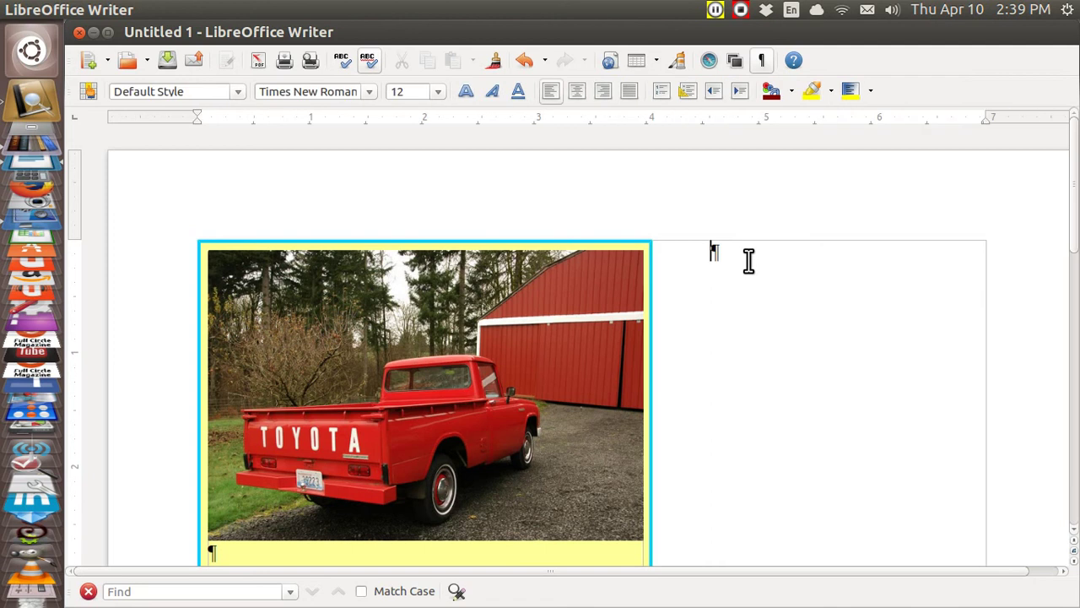
Type the side paragraph beginning 'This is the text which will be to the right of the picture…'.
{"action": "type", "text": "This is"}
{"action": "type", "text": " the text "}
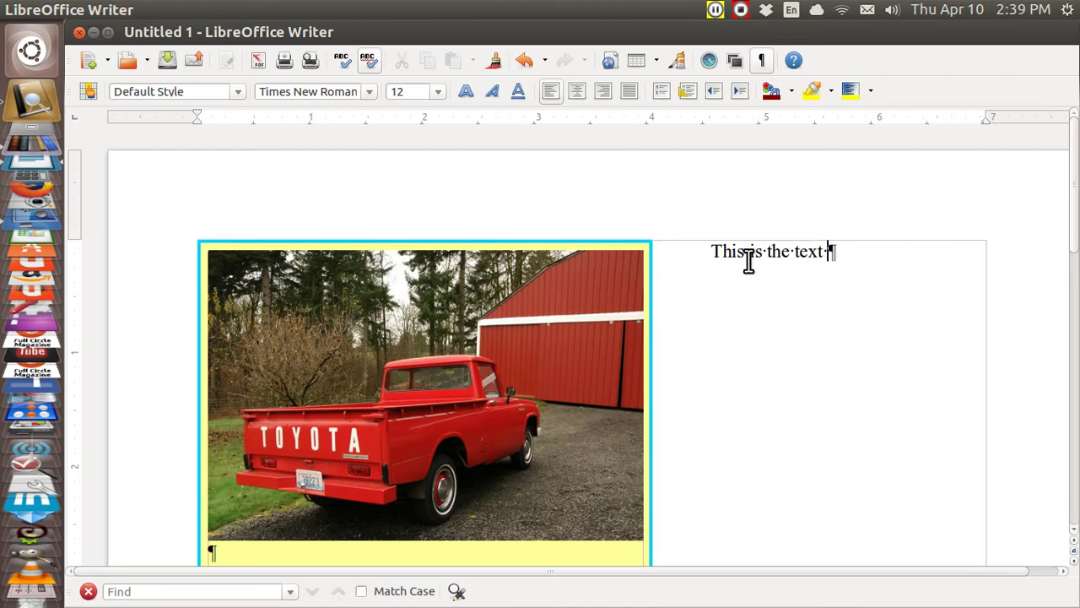
{"action": "type", "text": "which will"}
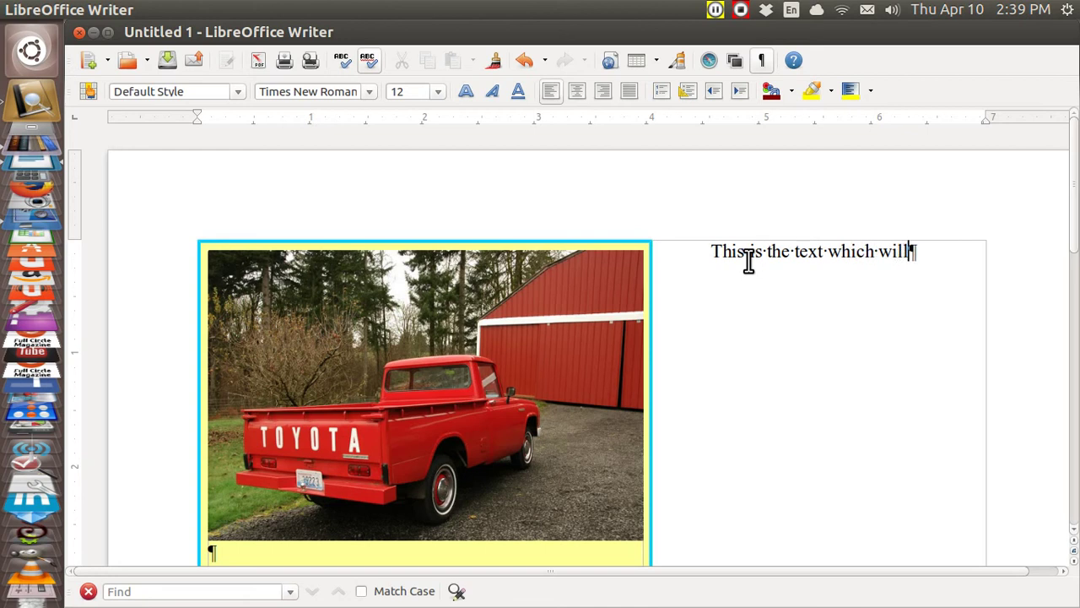
{"action": "type", "text": " be to the r"}
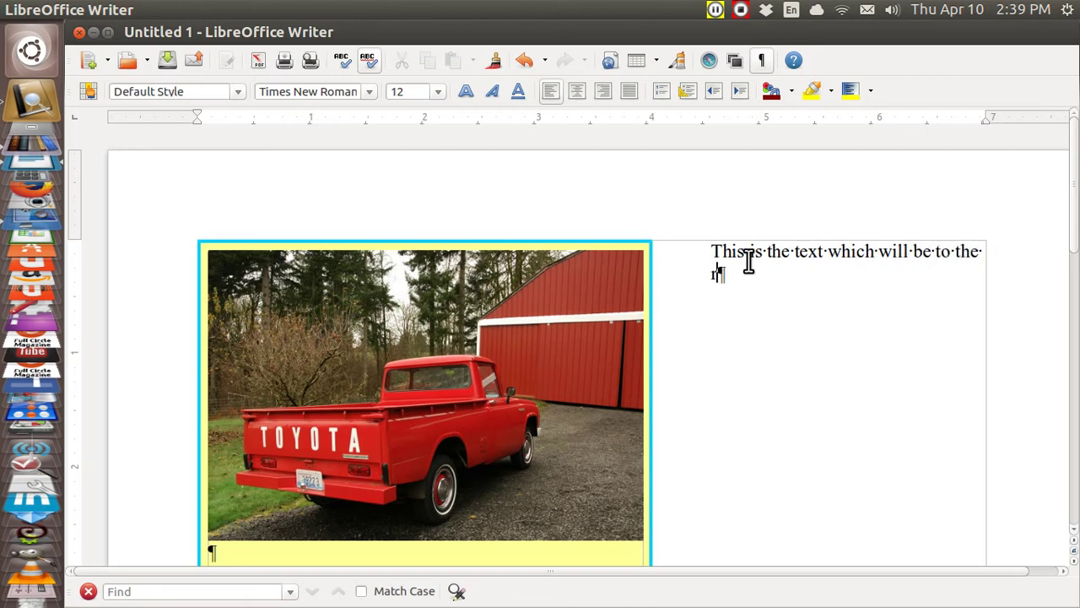
{"action": "type", "text": "ight of the "}
{"action": "type", "text": "pictu"}
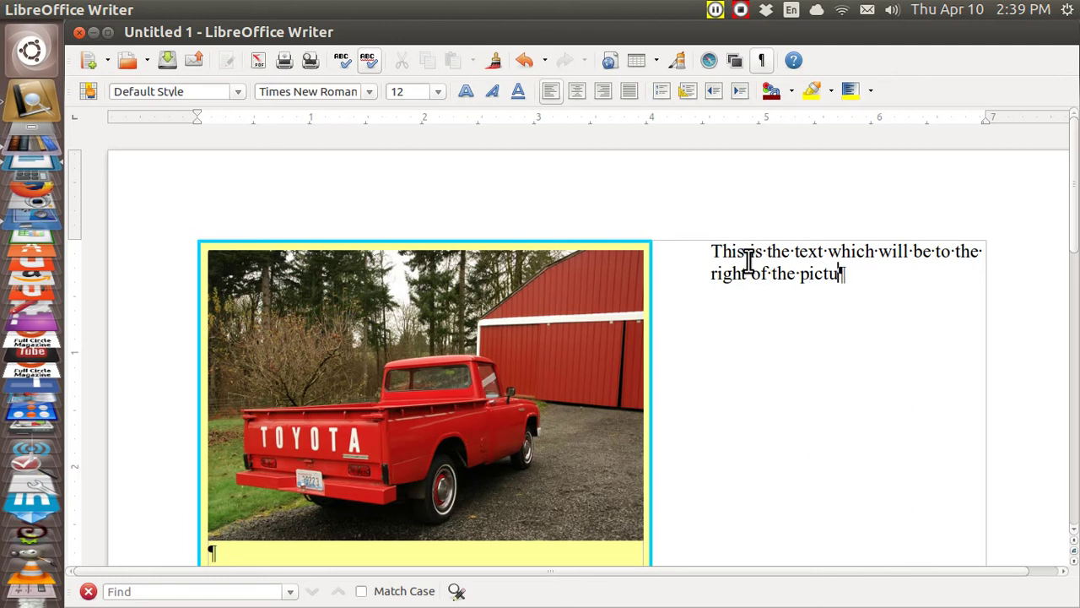
{"action": "type", "text": "re if"}
{"action": "type", "text": " there is r"}
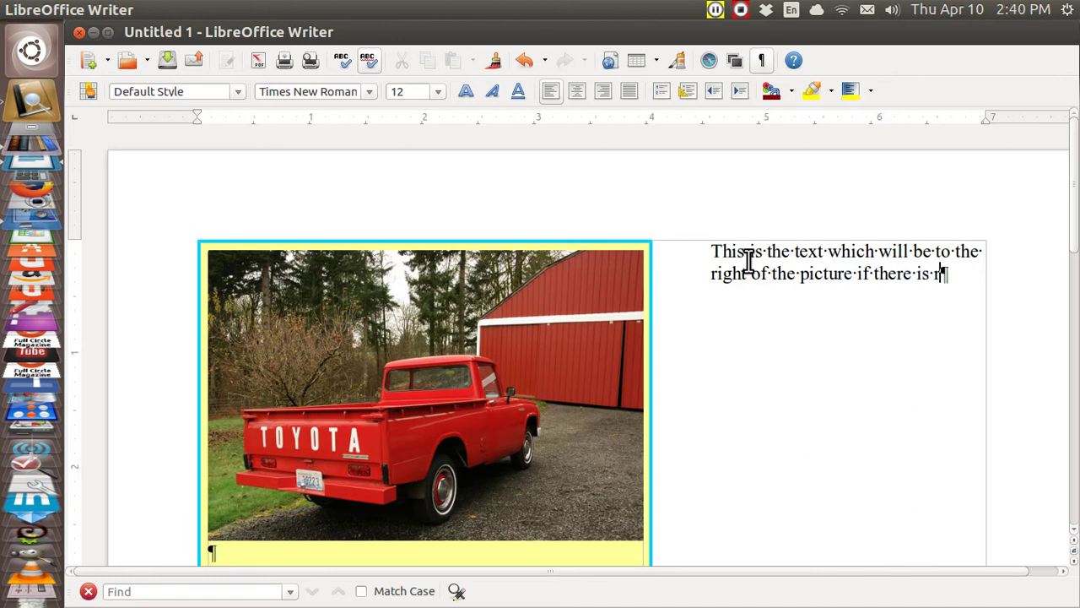
{"action": "type", "text": "oom. "}
{"action": "type", "text": "If the sc"}
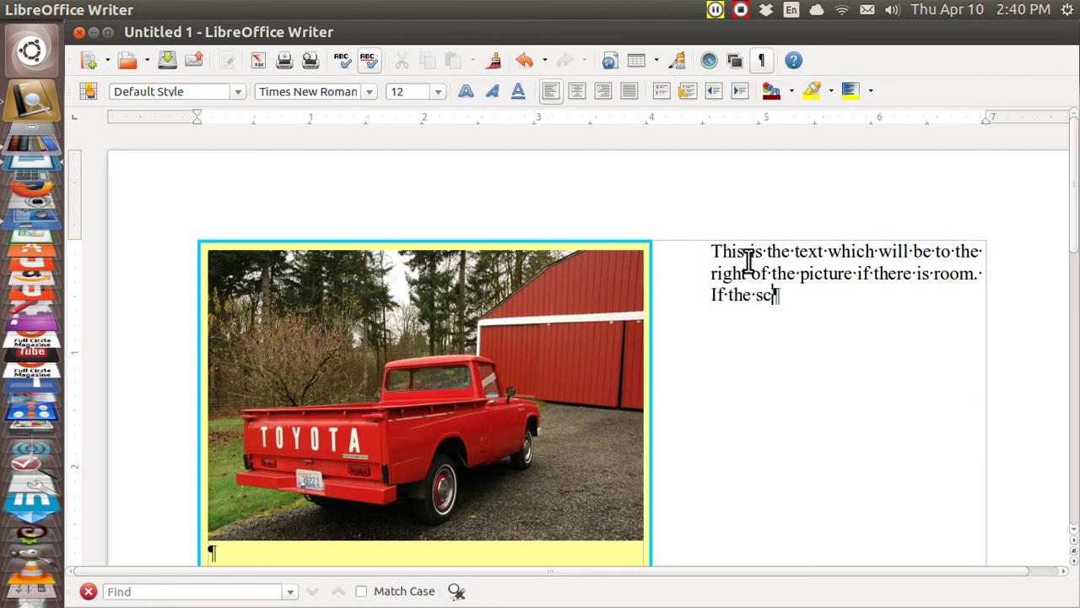
{"action": "type", "text": "reen is na"}
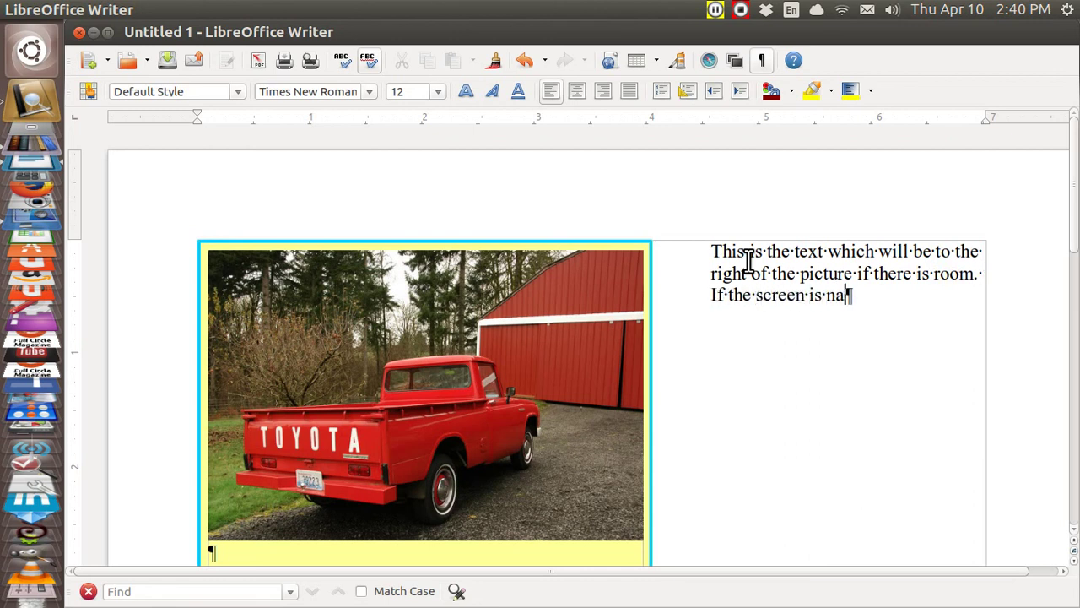
{"action": "type", "text": "rrow. "}
{"action": "type", "text": "then the t"}
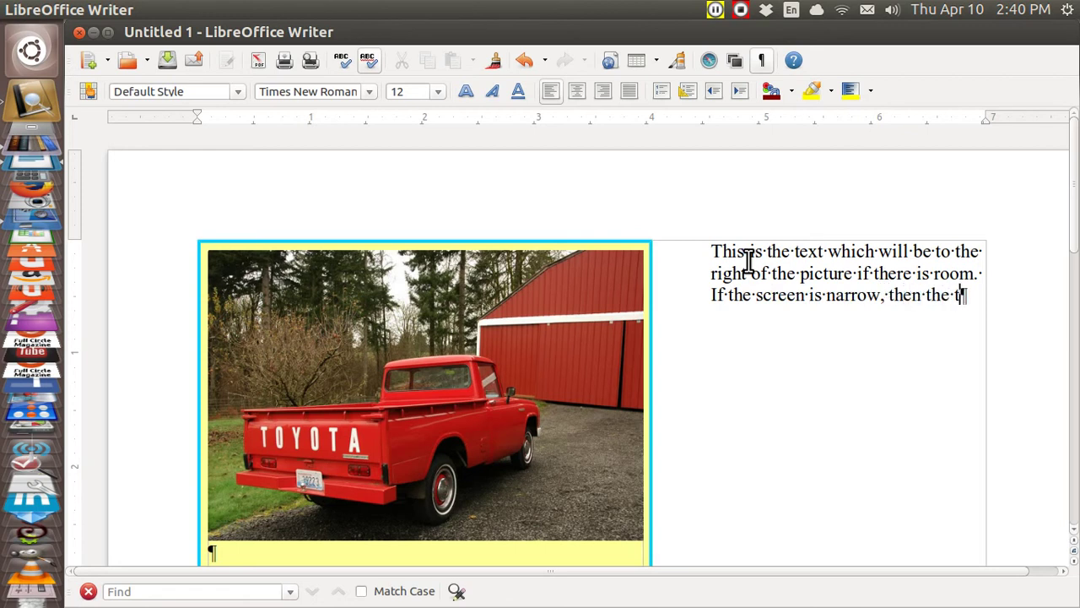
{"action": "type", "text": "ext will"}
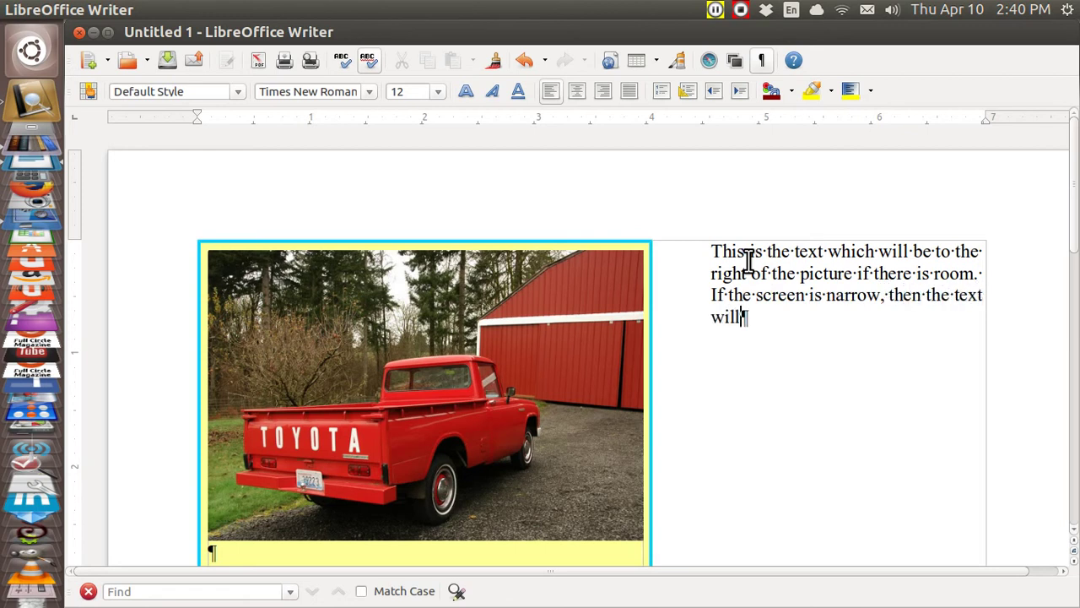
{"action": "type", "text": " appear "}
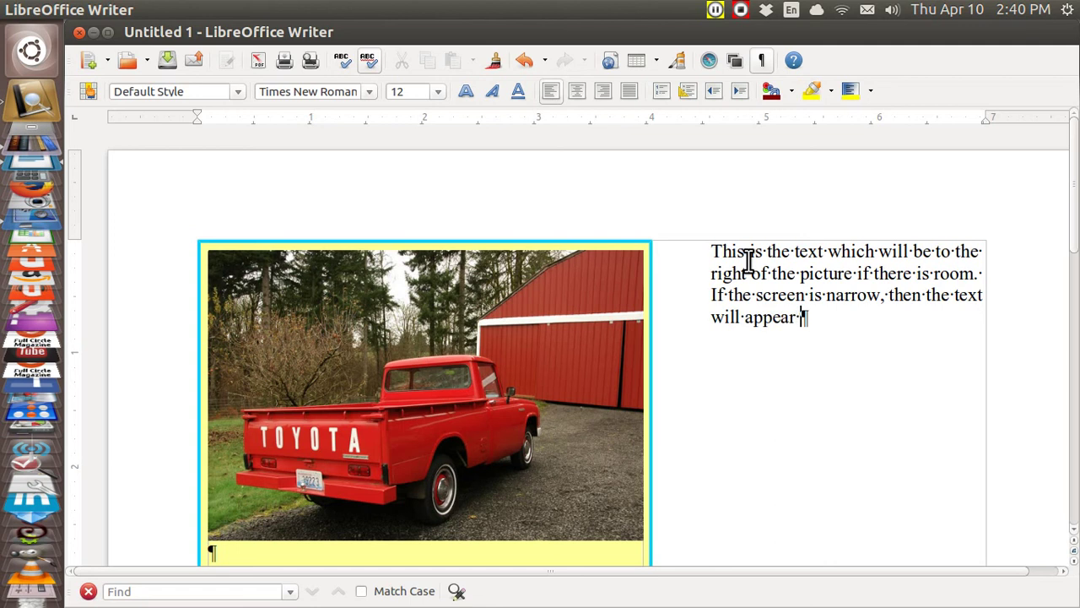
{"action": "type", "text": "below."}
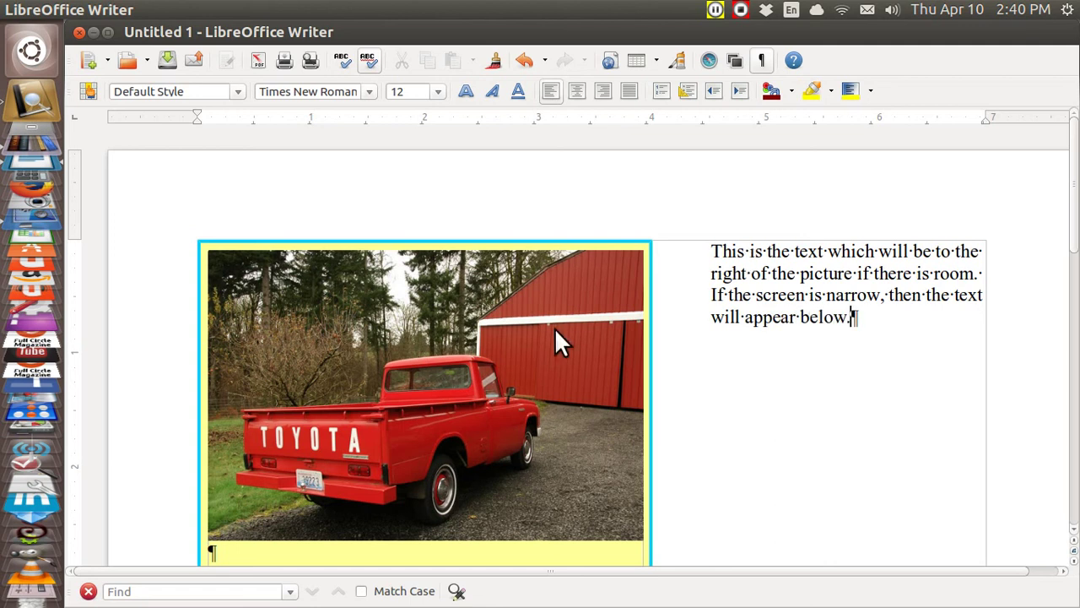
Delete the empty paragraph between the truck photo and its caption.
{"action": "left_click", "coordinate": [240, 546]}
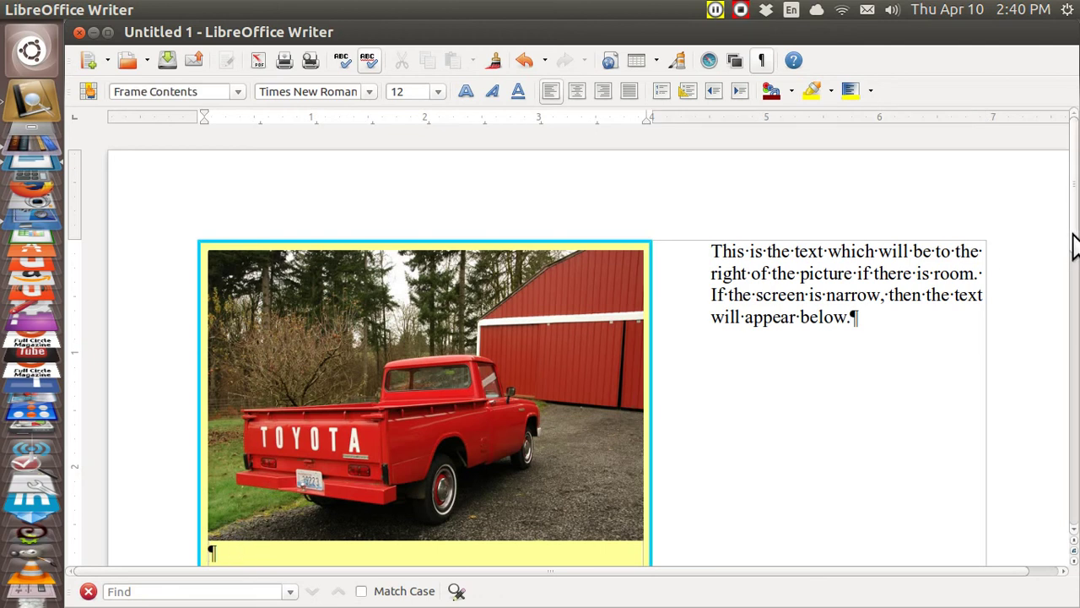
{"action": "left_click_drag", "start_coordinate": [1074, 245], "coordinate": [1074, 287]}
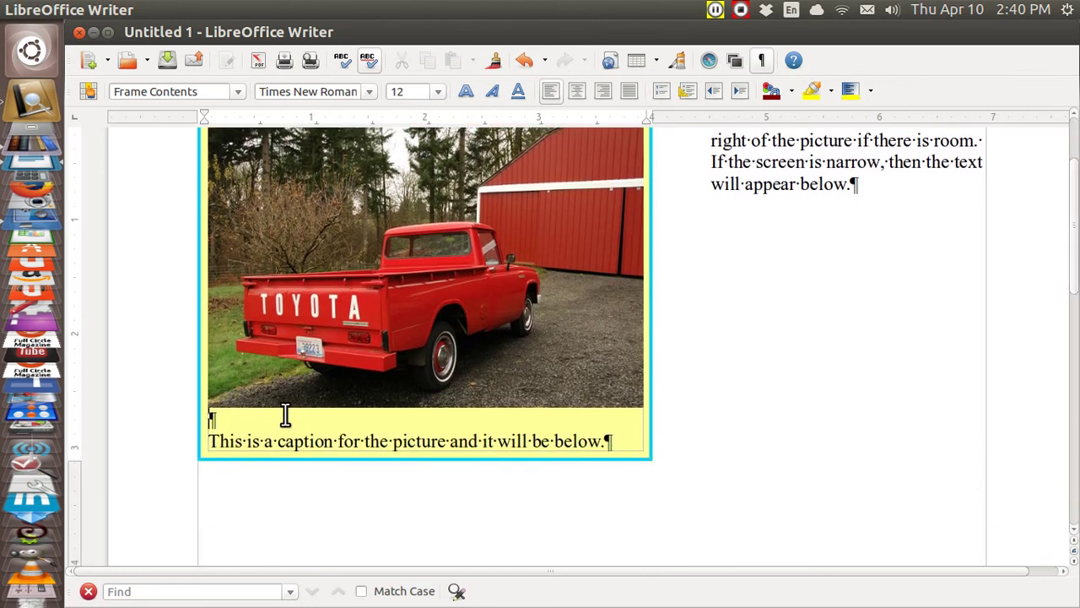
{"action": "key", "text": "Delete"}
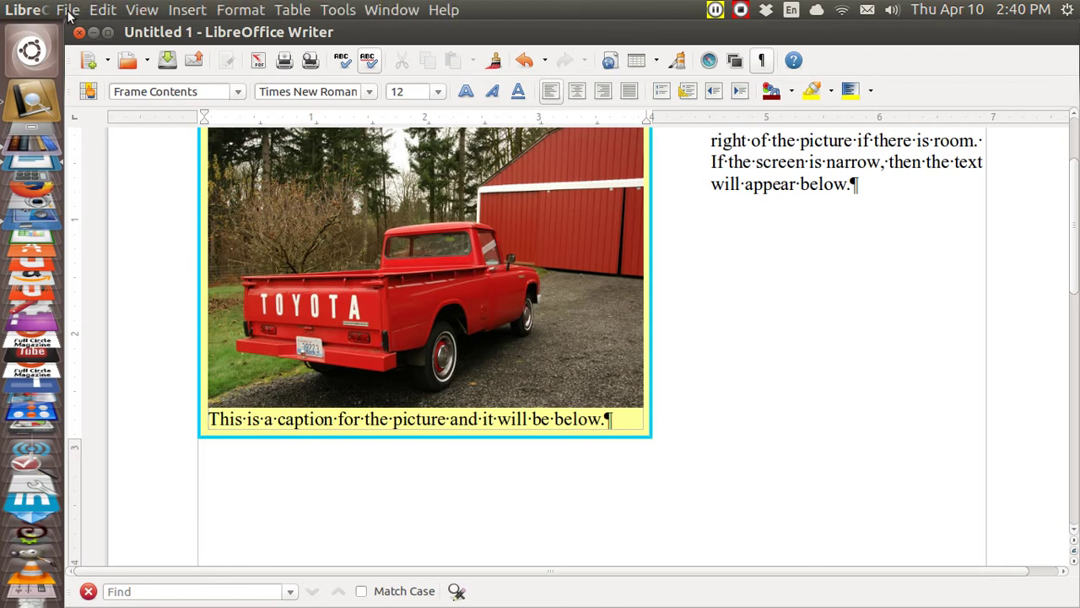
Save the document as y.odt on the Desktop, then minimize the Writer window.
{"action": "left_click", "coordinate": [68, 10]}
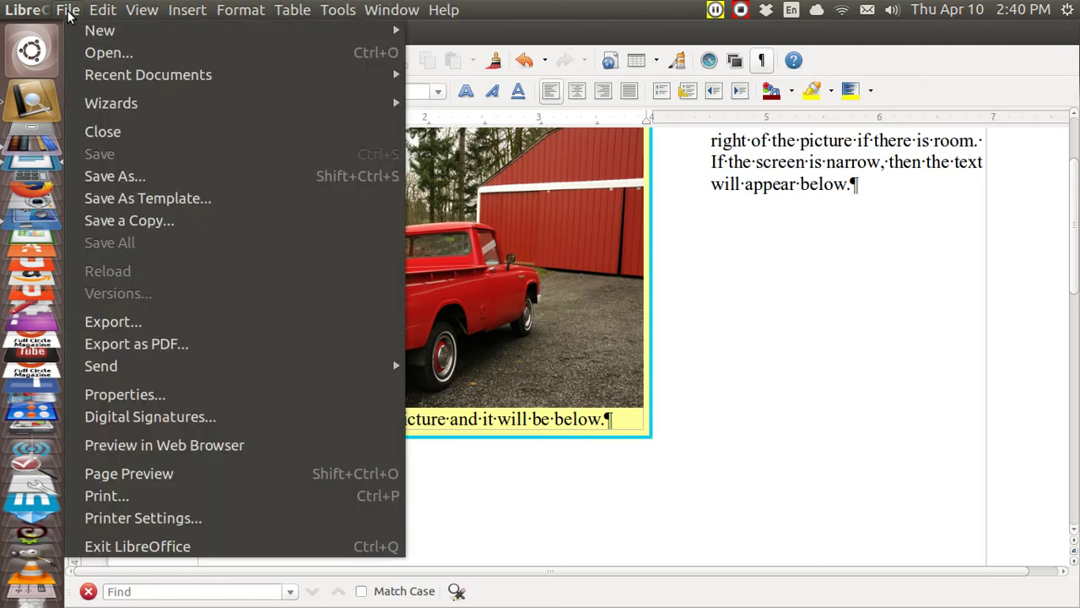
{"action": "left_click", "coordinate": [137, 176]}
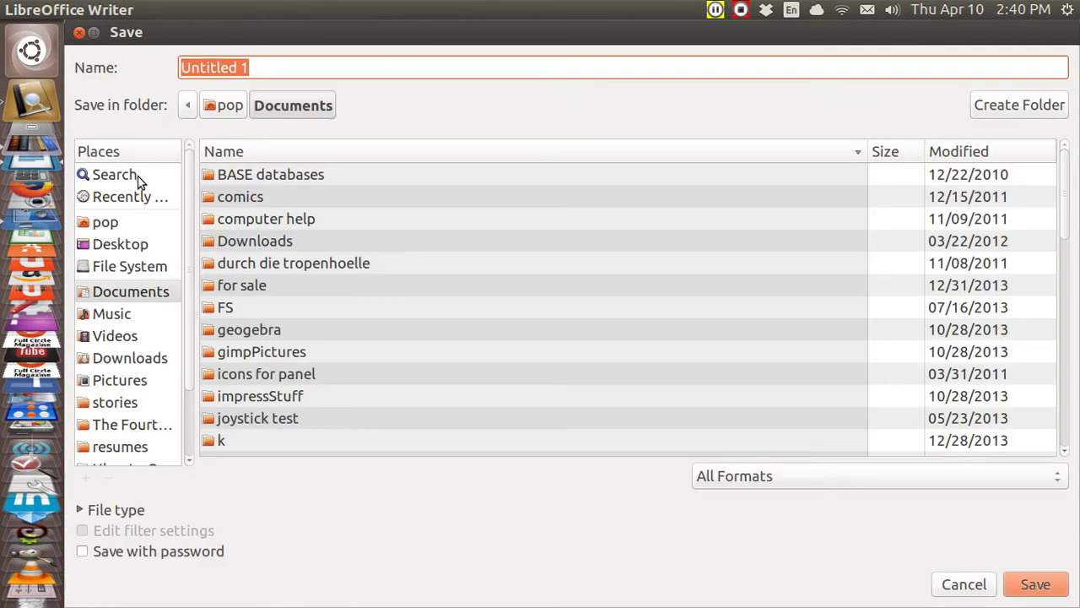
{"action": "left_click", "coordinate": [112, 250]}
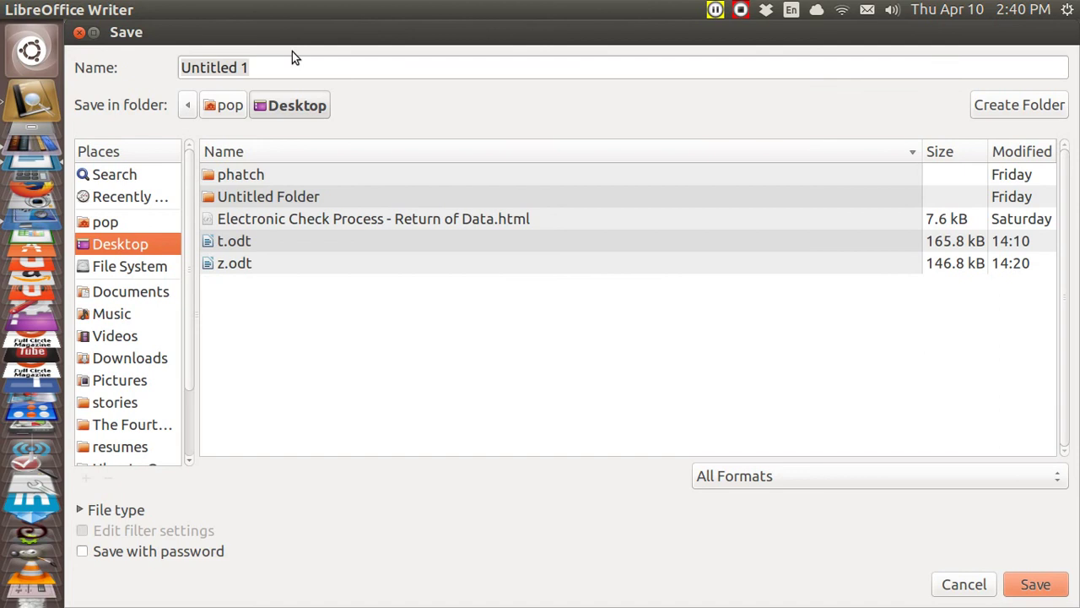
{"action": "type", "text": "y"}
{"action": "key", "text": "Return"}
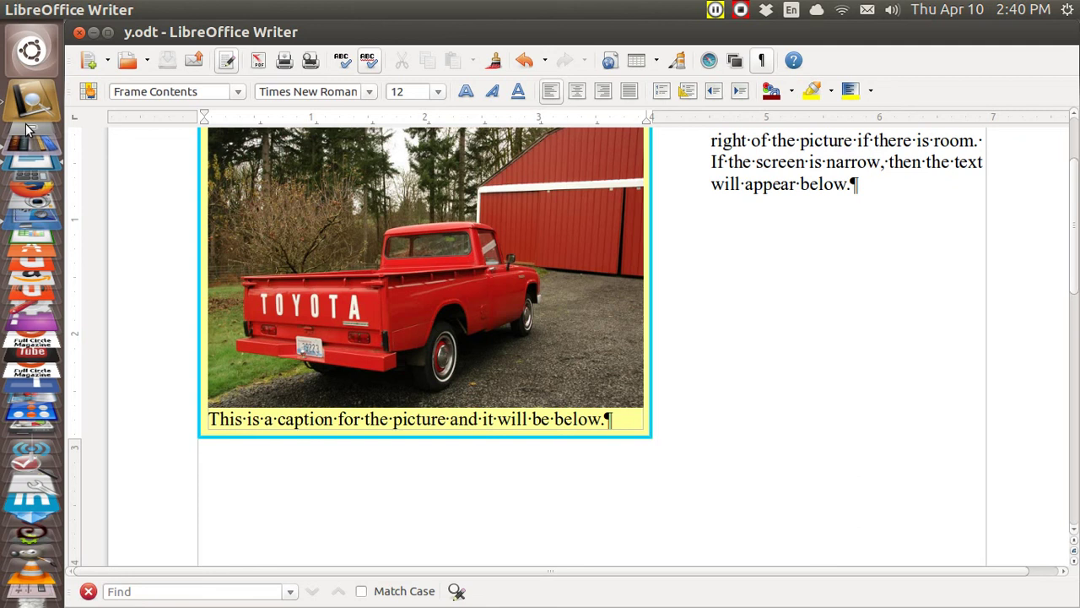
{"action": "left_click", "coordinate": [92, 32]}
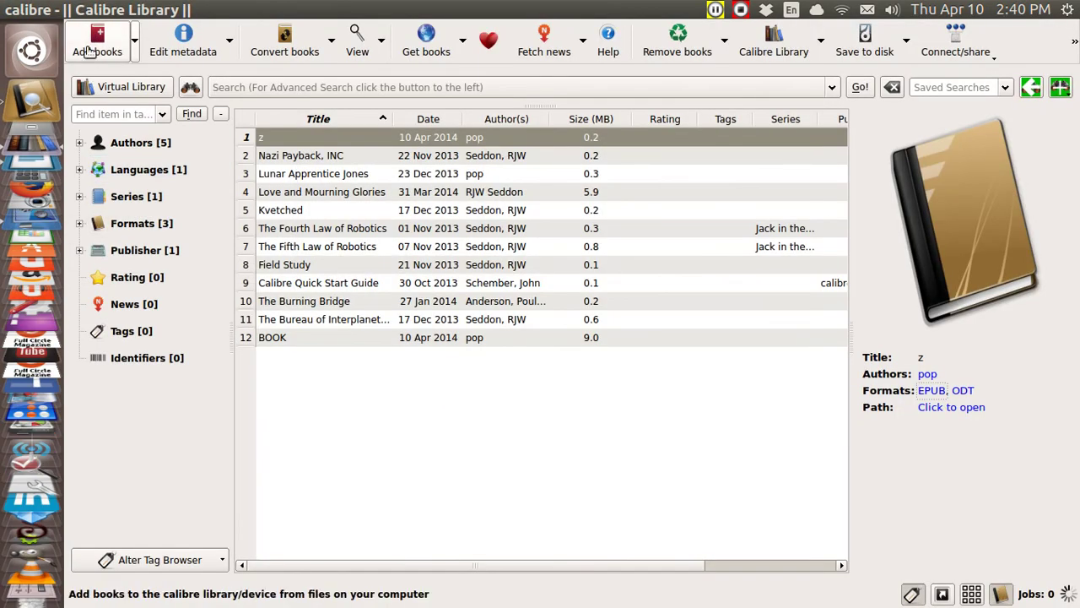
Add y.odt to the calibre library and convert it to EPUB.
{"action": "left_click", "coordinate": [91, 46]}
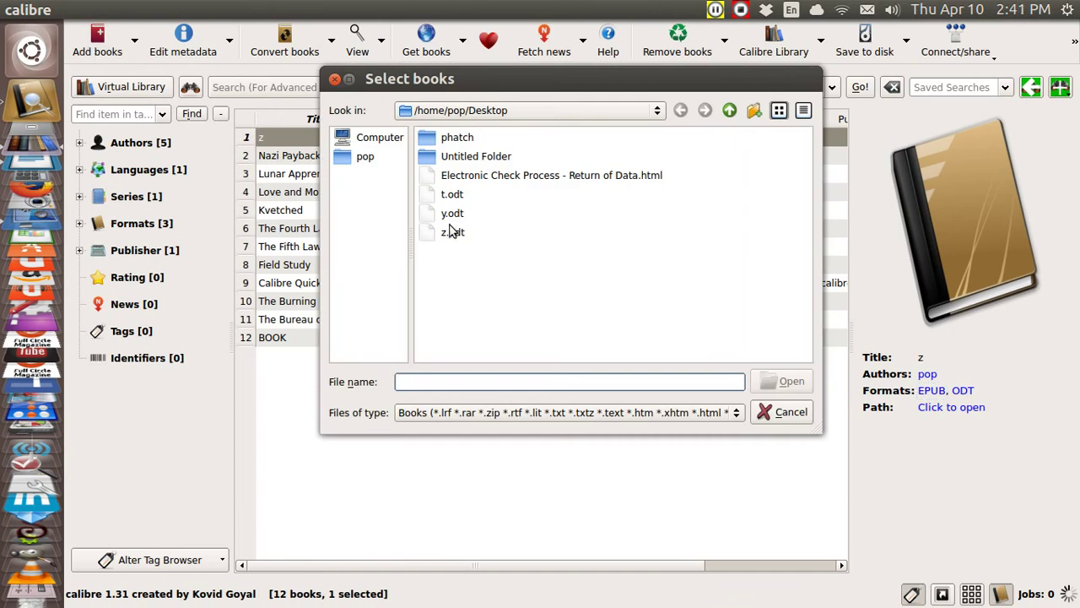
{"action": "left_click", "coordinate": [450, 218]}
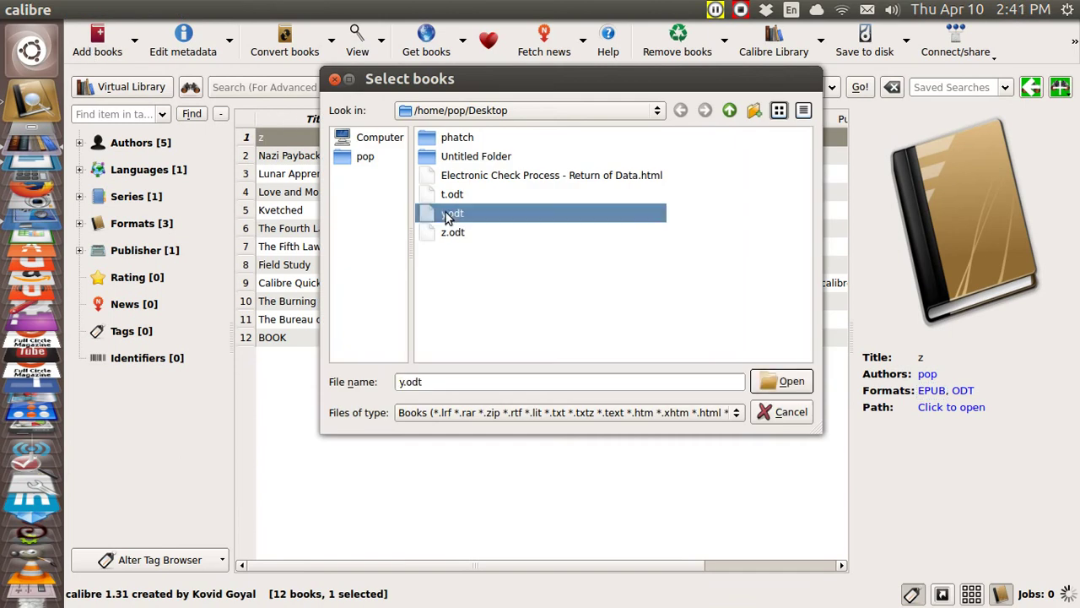
{"action": "left_click", "coordinate": [781, 379]}
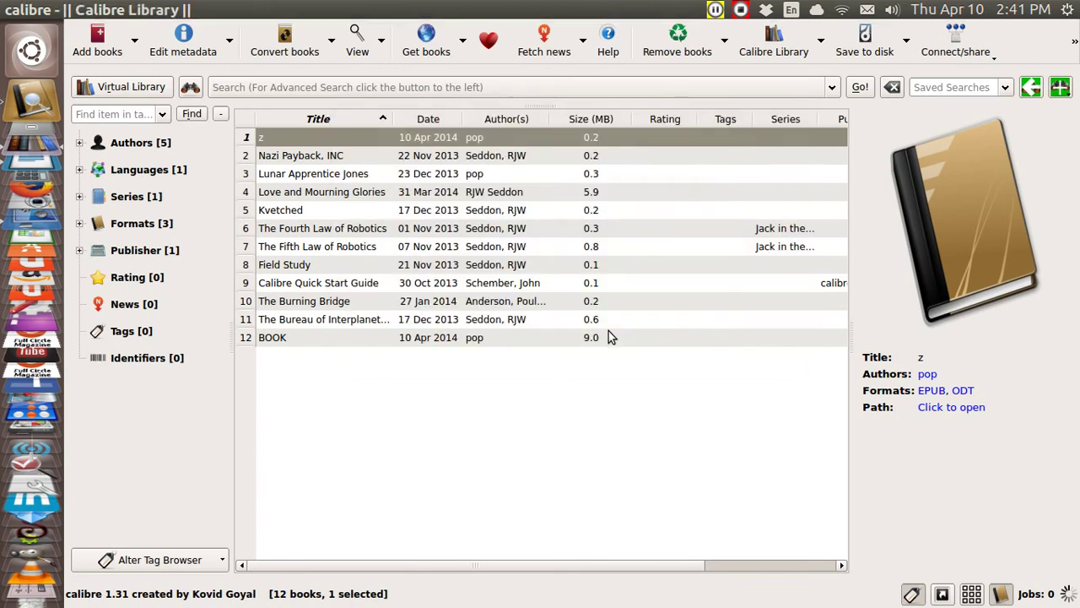
{"action": "left_click", "coordinate": [289, 51]}
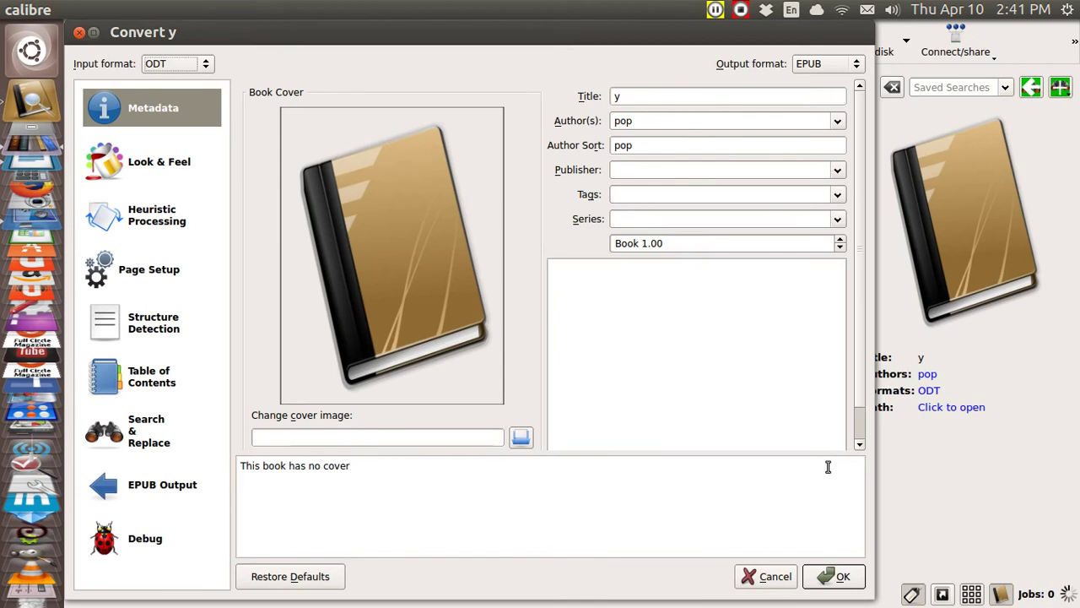
{"action": "left_click", "coordinate": [838, 578]}
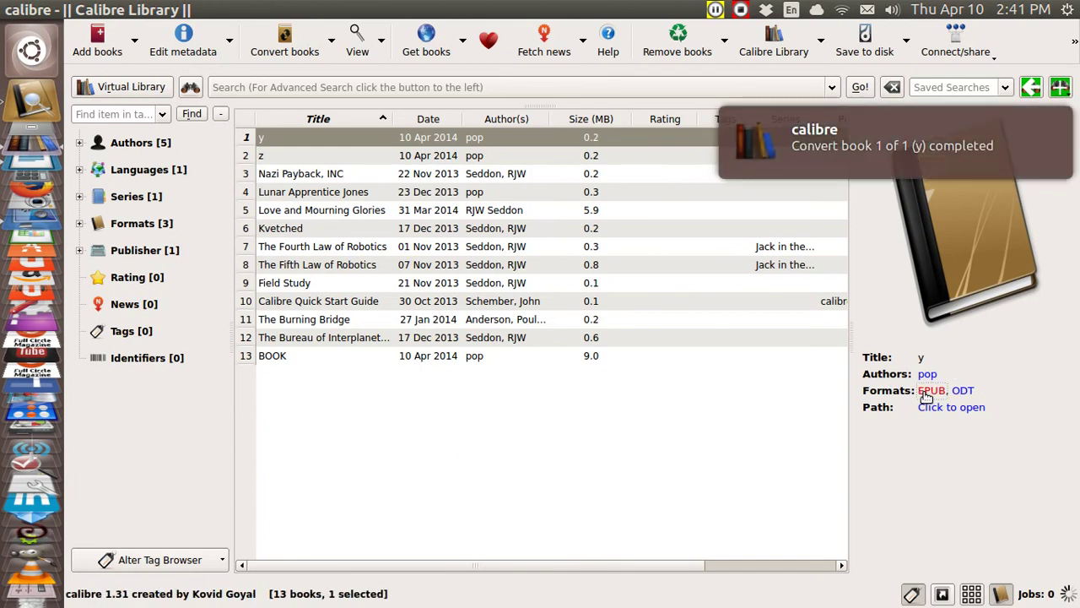
Open y's EPUB in the viewer at page 2 and enlarge its text four steps.
{"action": "left_click", "coordinate": [926, 393]}
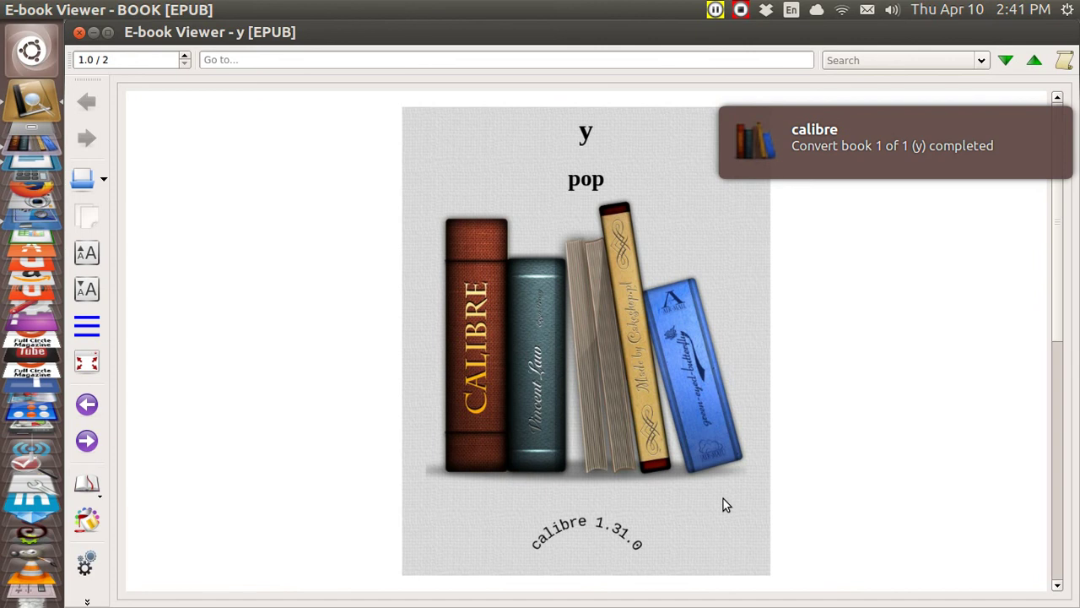
{"action": "scroll", "coordinate": [723, 504], "scroll_direction": "down", "scroll_amount": 2}
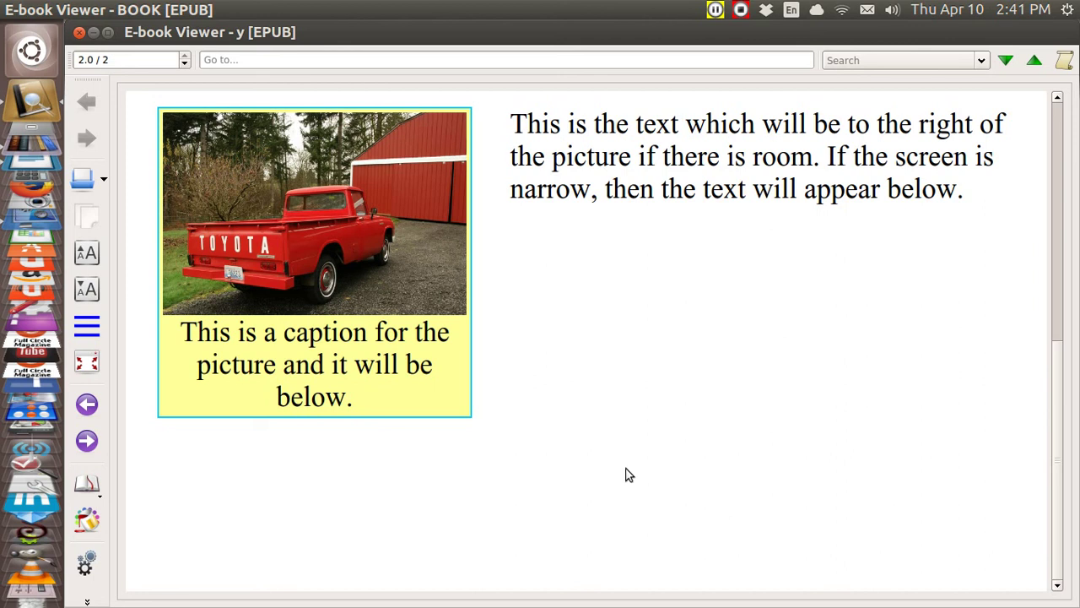
{"action": "left_click", "coordinate": [87, 254]}
{"action": "left_click", "coordinate": [86, 262]}
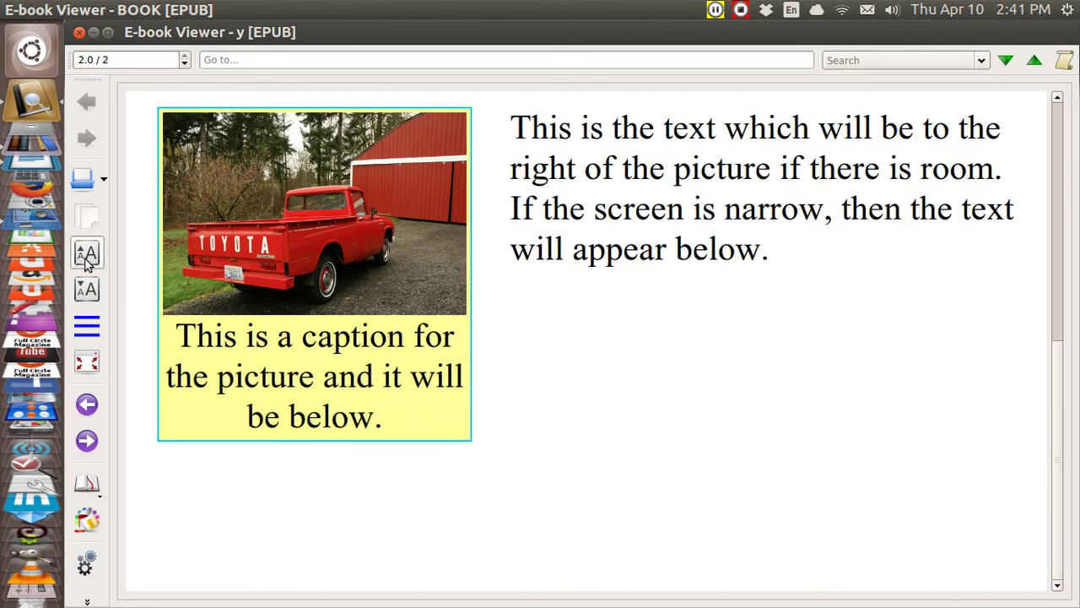
{"action": "left_click", "coordinate": [87, 262]}
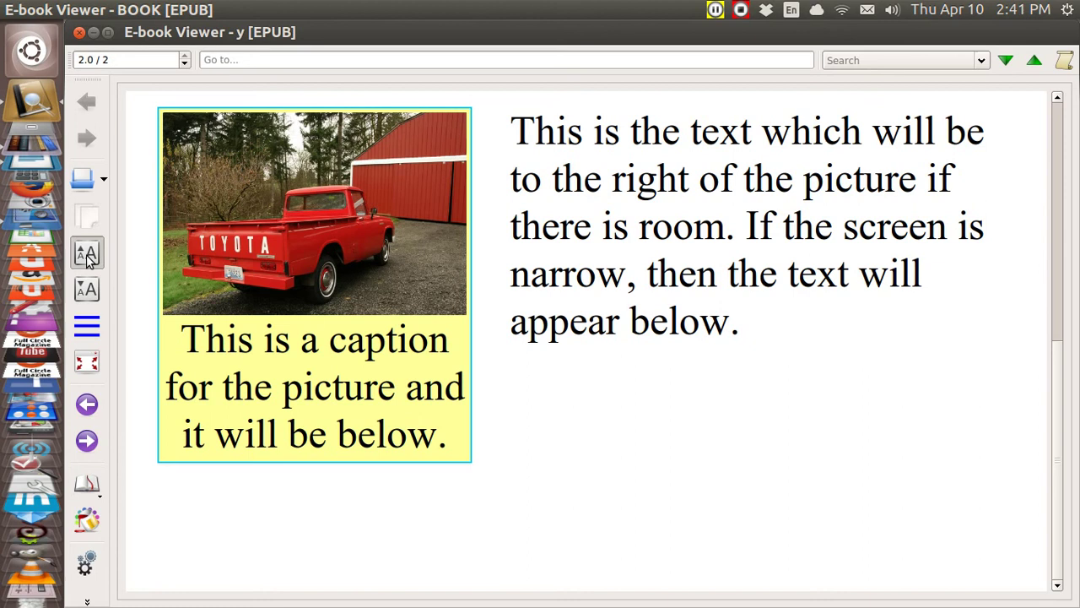
{"action": "left_click", "coordinate": [88, 260]}
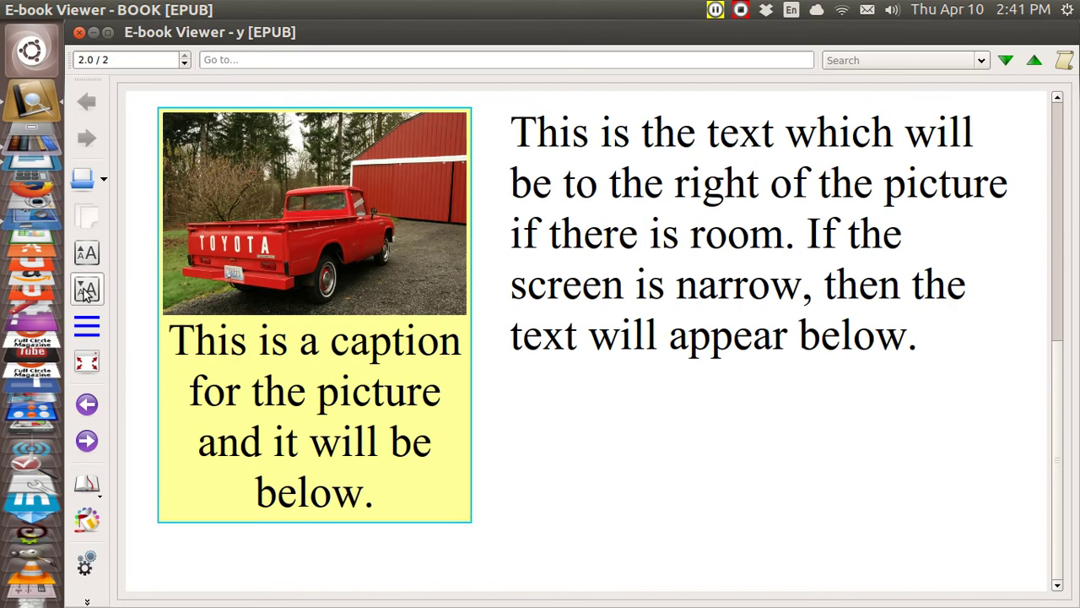
Reduce the text size two steps and snap the viewer to half the screen.
{"action": "left_click", "coordinate": [87, 289]}
{"action": "left_click", "coordinate": [88, 291]}
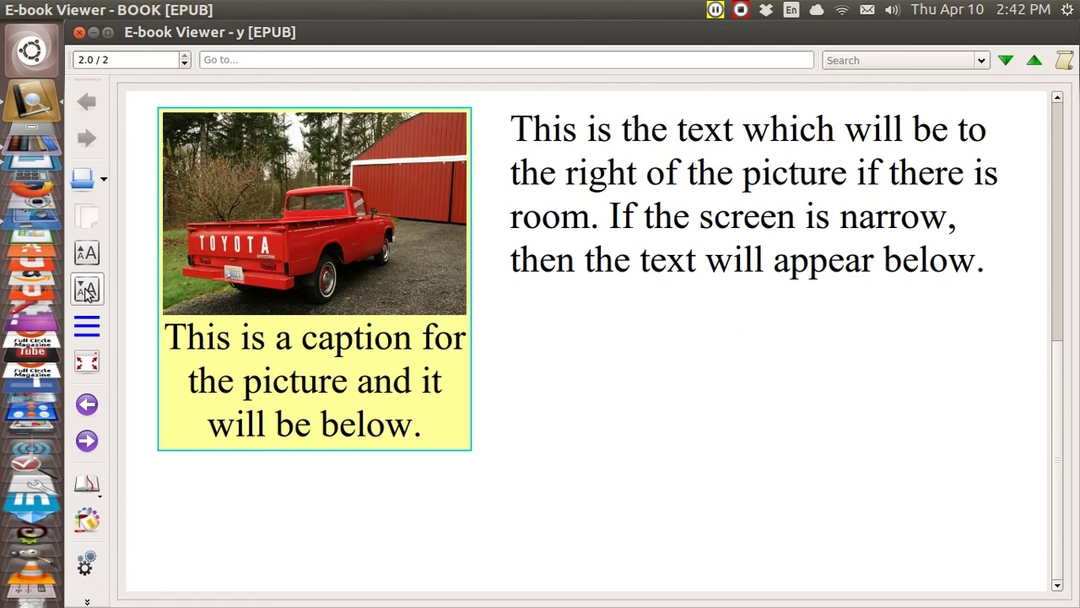
{"action": "key", "text": "ctrl+super+Left"}
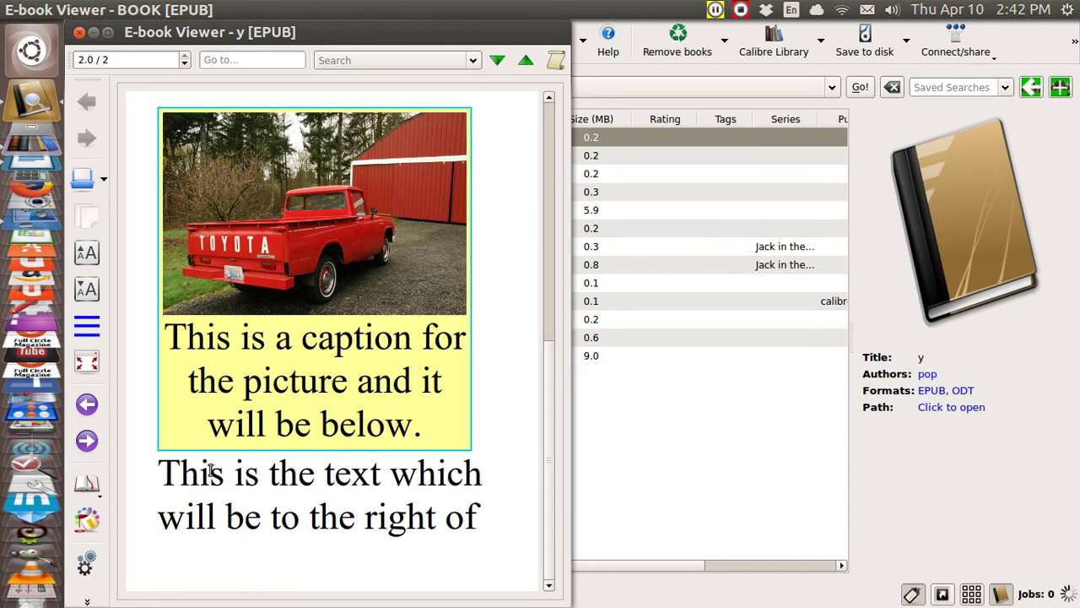
Scroll through the book and reduce its font size two more steps.
{"action": "scroll", "coordinate": [210, 470], "scroll_direction": "down", "scroll_amount": 1}
{"action": "scroll", "coordinate": [210, 470], "scroll_direction": "up", "scroll_amount": 1}
{"action": "left_click", "coordinate": [88, 289]}
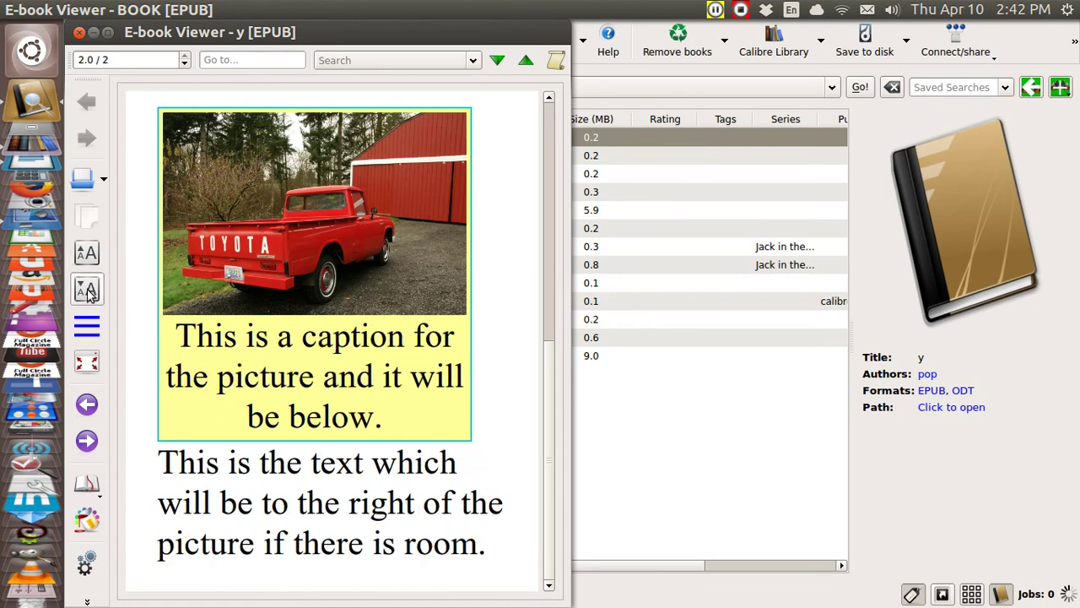
{"action": "left_click", "coordinate": [88, 290]}
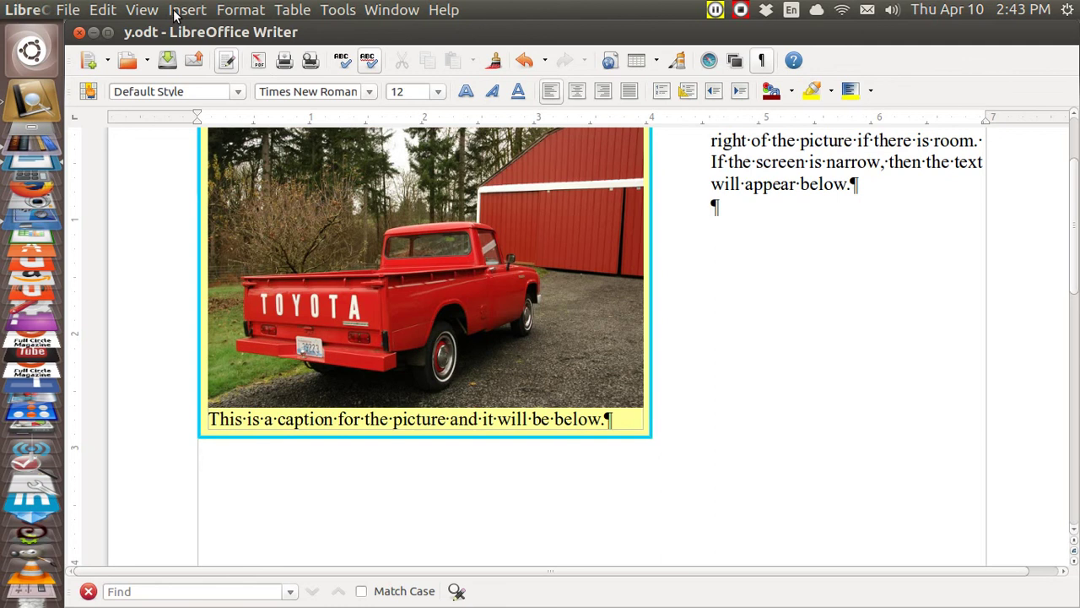
Insert '3 monkies.jpeg' from stories/franchisee/Franchis Screams pictures into y.odt.
{"action": "left_click", "coordinate": [177, 10]}
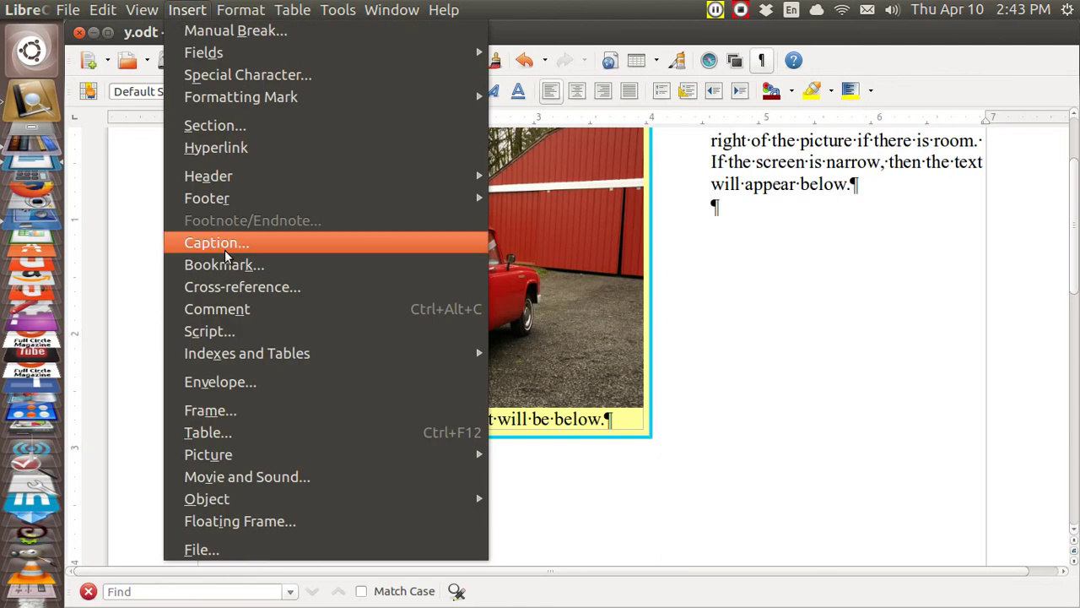
{"action": "mouse_move", "coordinate": [208, 454]}
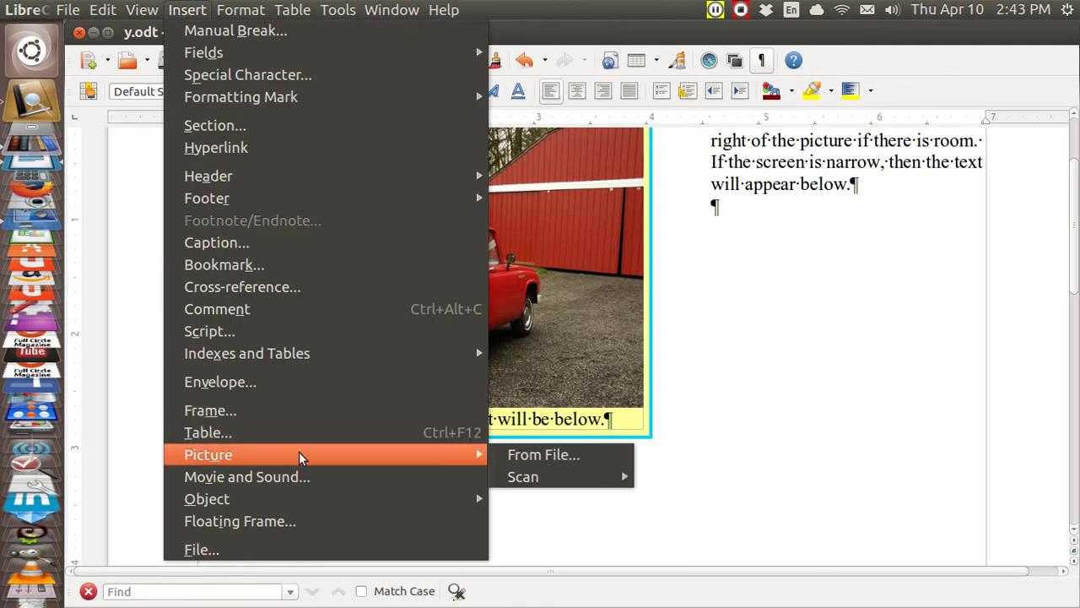
{"action": "left_click", "coordinate": [507, 457]}
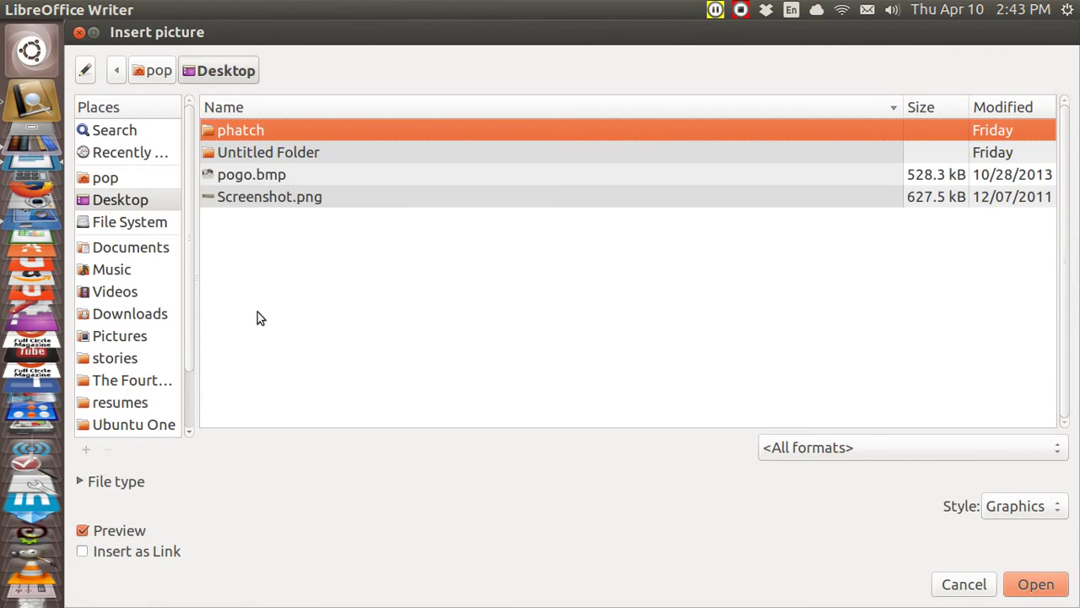
{"action": "left_click", "coordinate": [132, 361]}
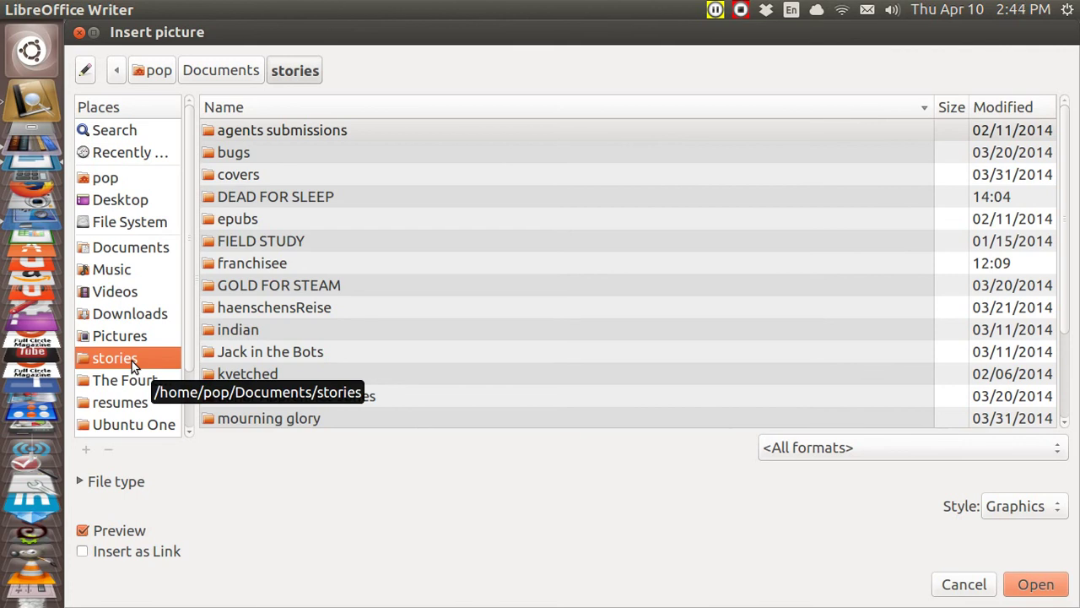
{"action": "double_click", "coordinate": [226, 264]}
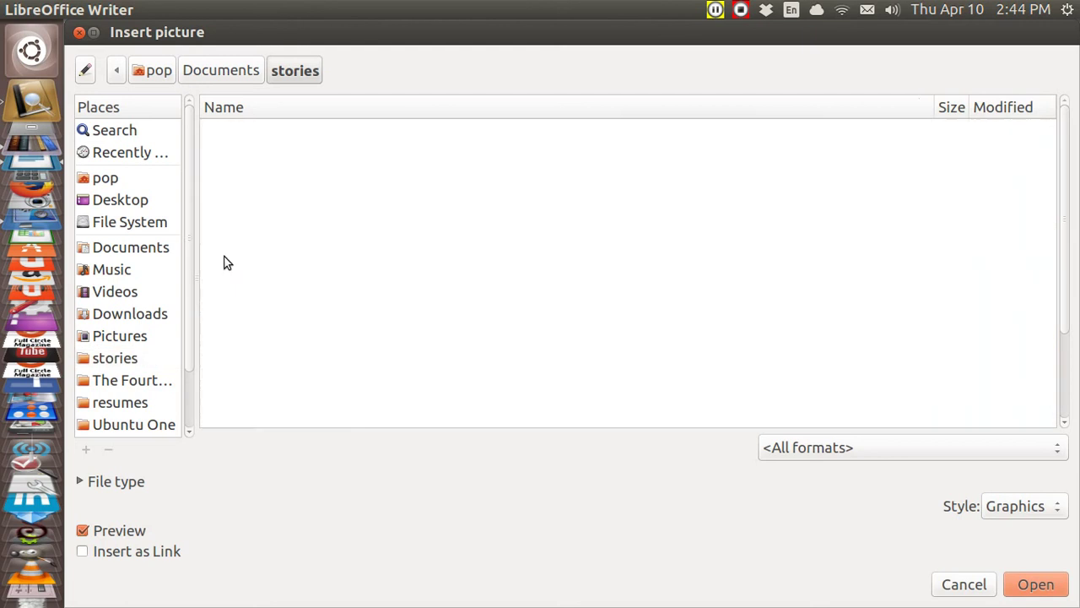
{"action": "double_click", "coordinate": [253, 152]}
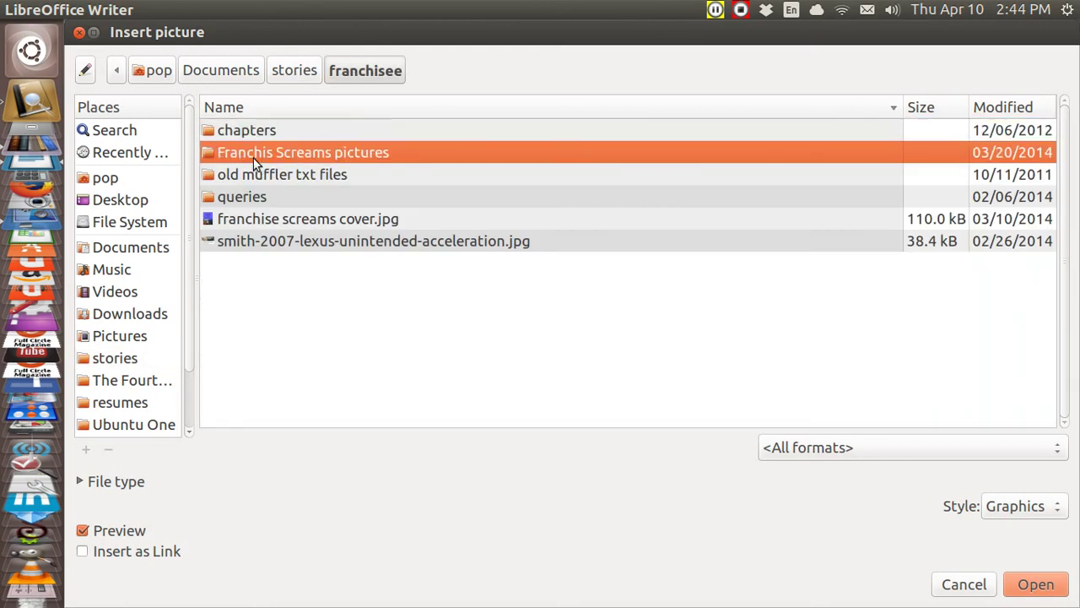
{"action": "left_click", "coordinate": [253, 154]}
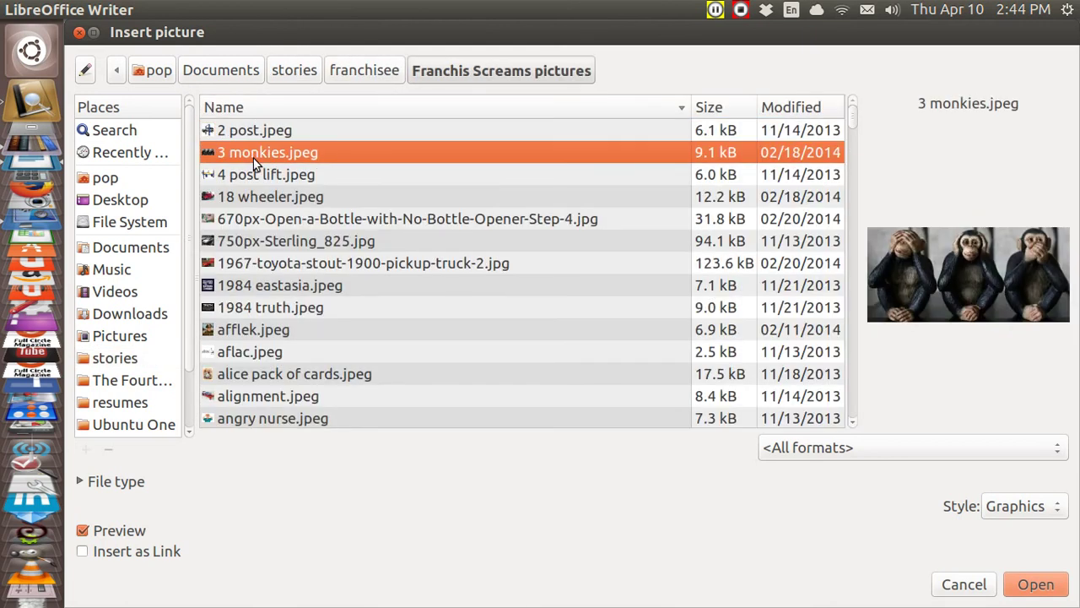
{"action": "left_click", "coordinate": [1038, 584]}
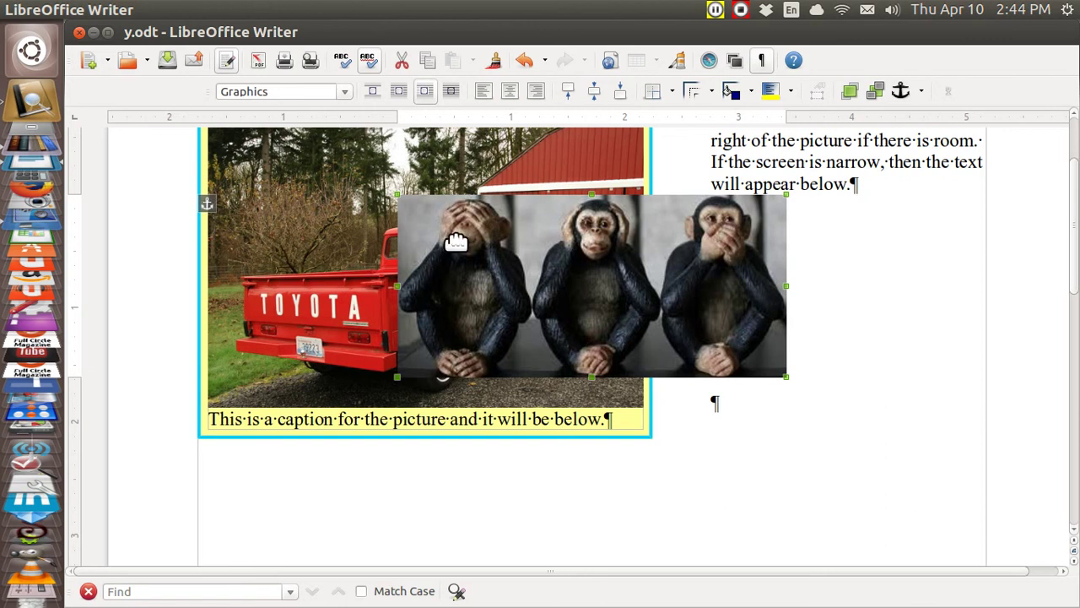
Resize the monkeys picture to 3 inches wide, keeping its ratio, and align it right.
{"action": "right_click", "coordinate": [642, 217]}
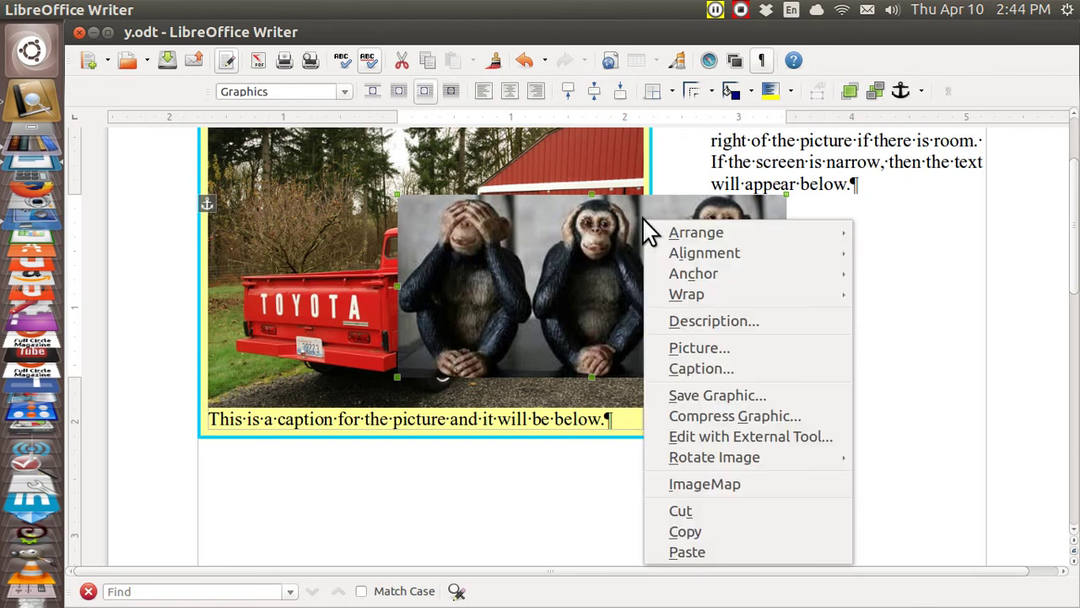
{"action": "left_click", "coordinate": [680, 346]}
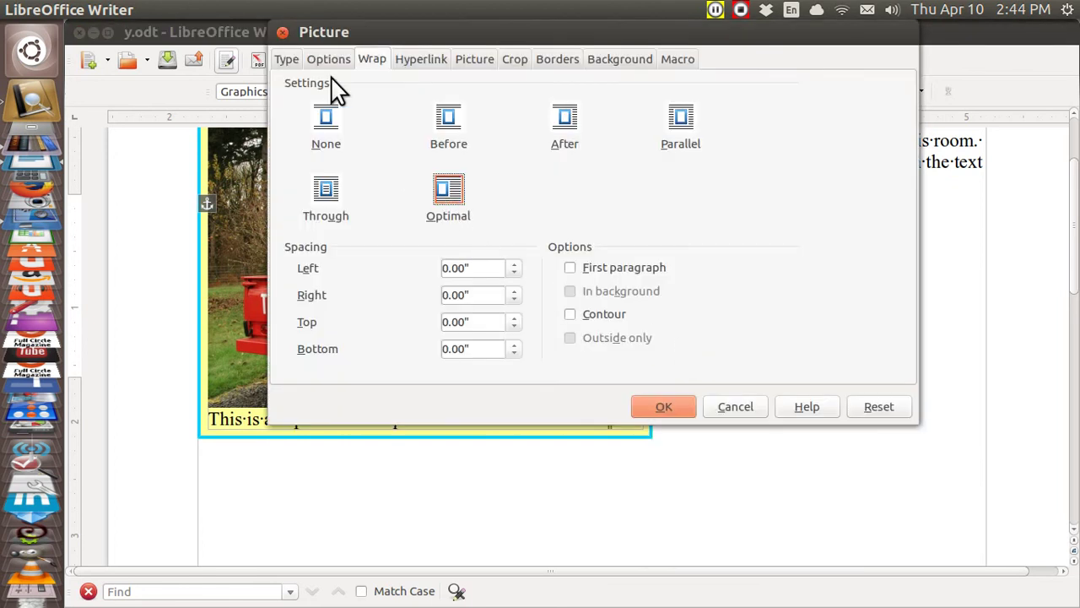
{"action": "left_click", "coordinate": [290, 59]}
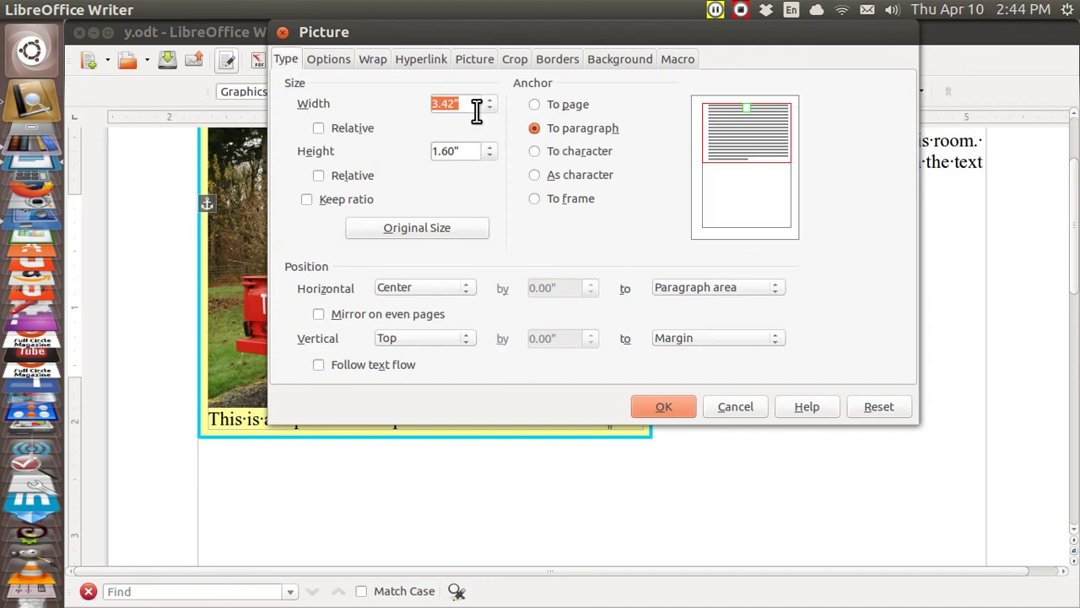
{"action": "left_click", "coordinate": [307, 199]}
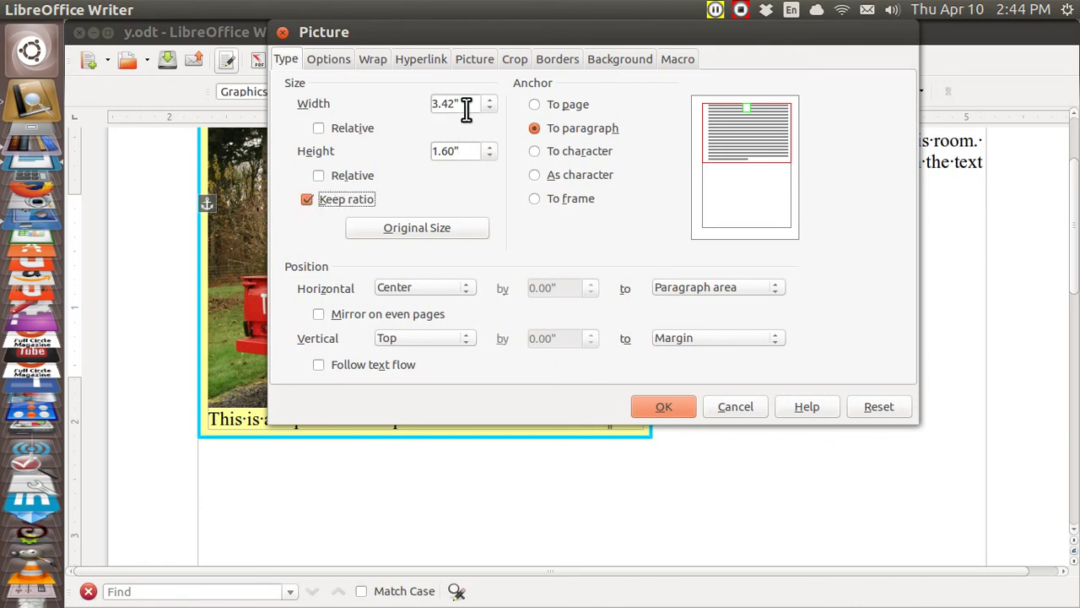
{"action": "left_click", "coordinate": [466, 110]}
{"action": "key", "text": "BackSpace"}
{"action": "key", "text": "BackSpace"}
{"action": "key", "text": "BackSpace"}
{"action": "key", "text": "BackSpace"}
{"action": "key", "text": "BackSpace"}
{"action": "type", "text": "3"}
{"action": "key", "text": "Tab"}
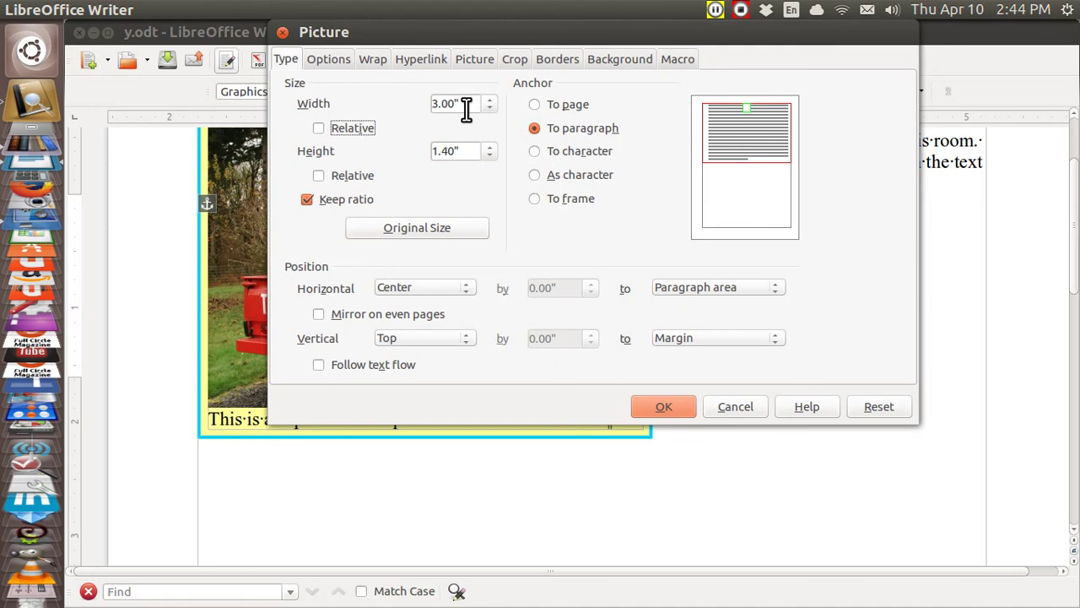
{"action": "left_click", "coordinate": [465, 287]}
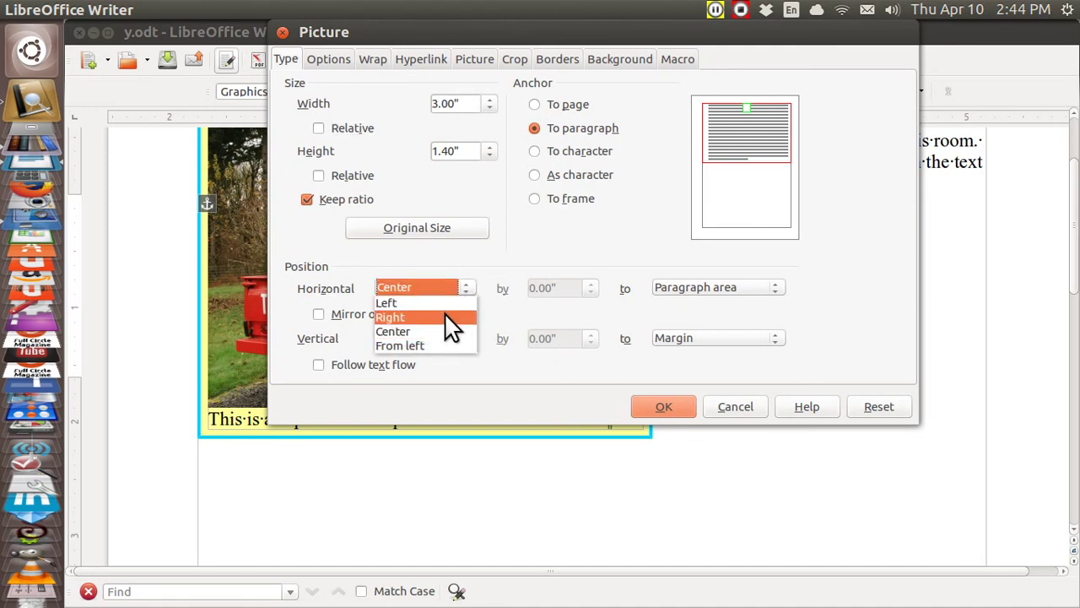
{"action": "left_click", "coordinate": [447, 316]}
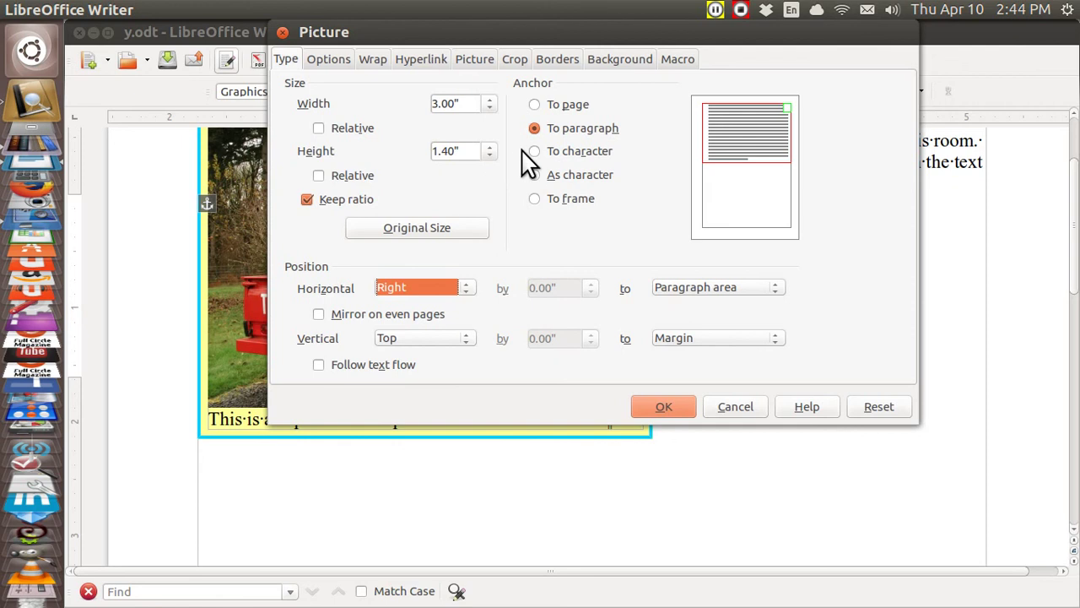
Give the monkeys picture 0.40-inch left wrap spacing and apply the settings.
{"action": "left_click", "coordinate": [377, 63]}
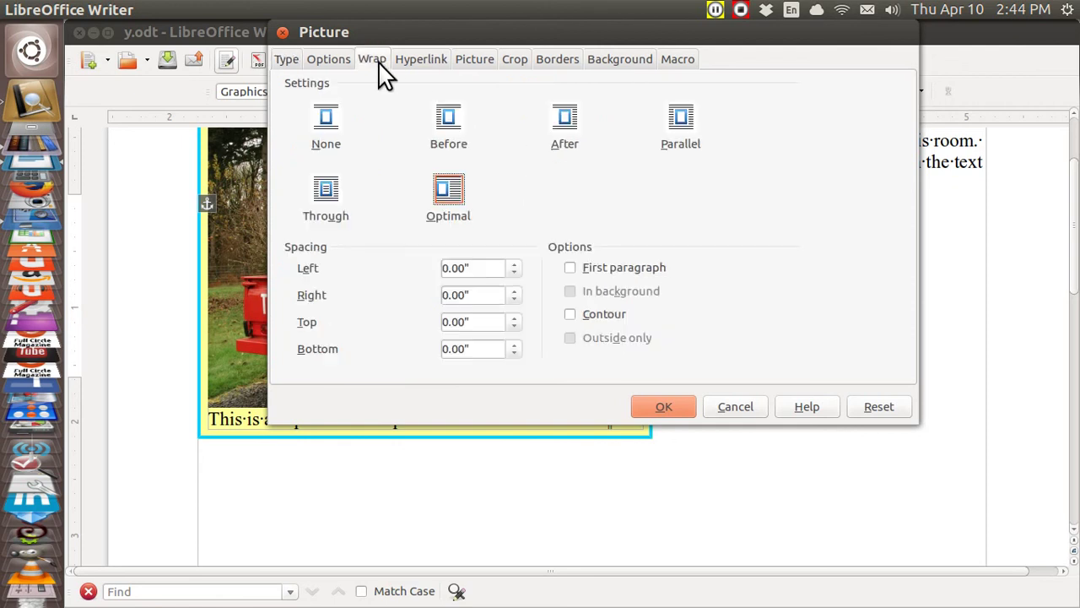
{"action": "left_click", "coordinate": [516, 265]}
{"action": "left_click", "coordinate": [516, 265]}
{"action": "left_click", "coordinate": [517, 265]}
{"action": "left_click", "coordinate": [660, 403]}
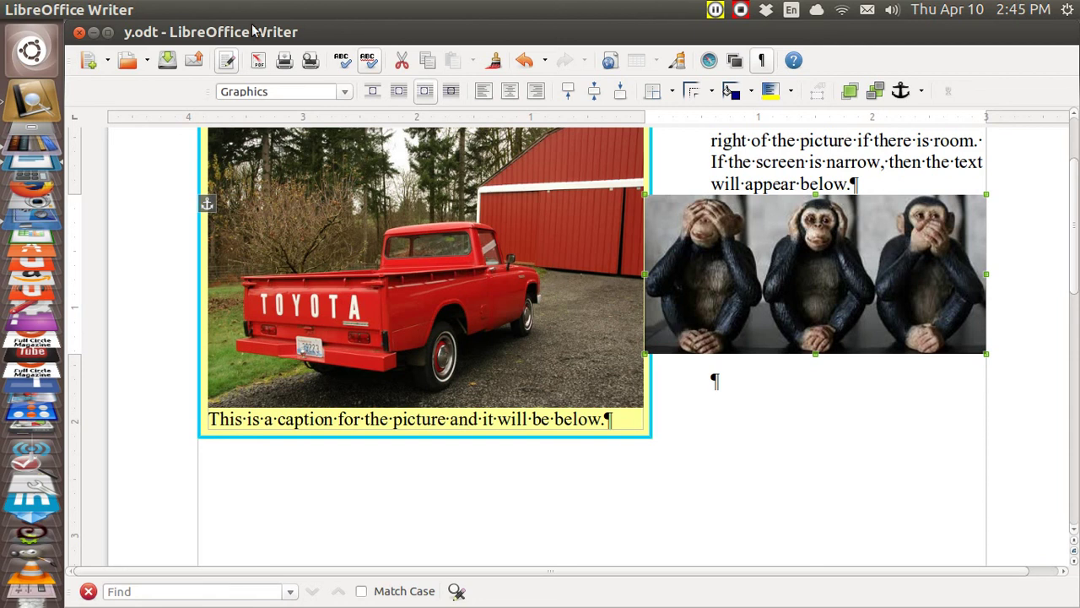
{"action": "mouse_move", "coordinate": [187, 10]}
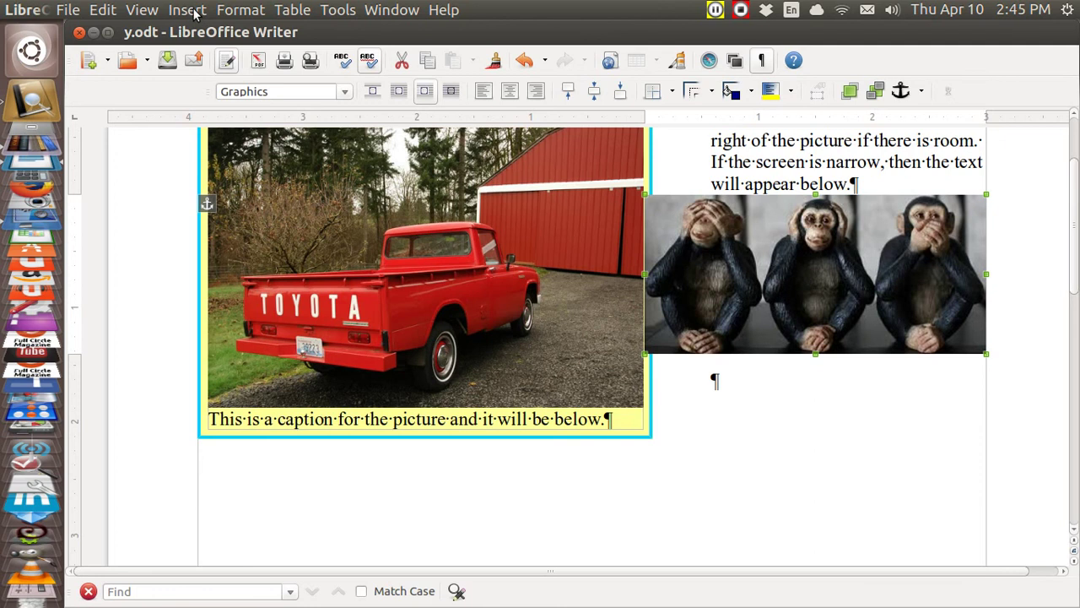
Caption the monkeys picture 'these are three monkeys' with category [None].
{"action": "left_click", "coordinate": [193, 10]}
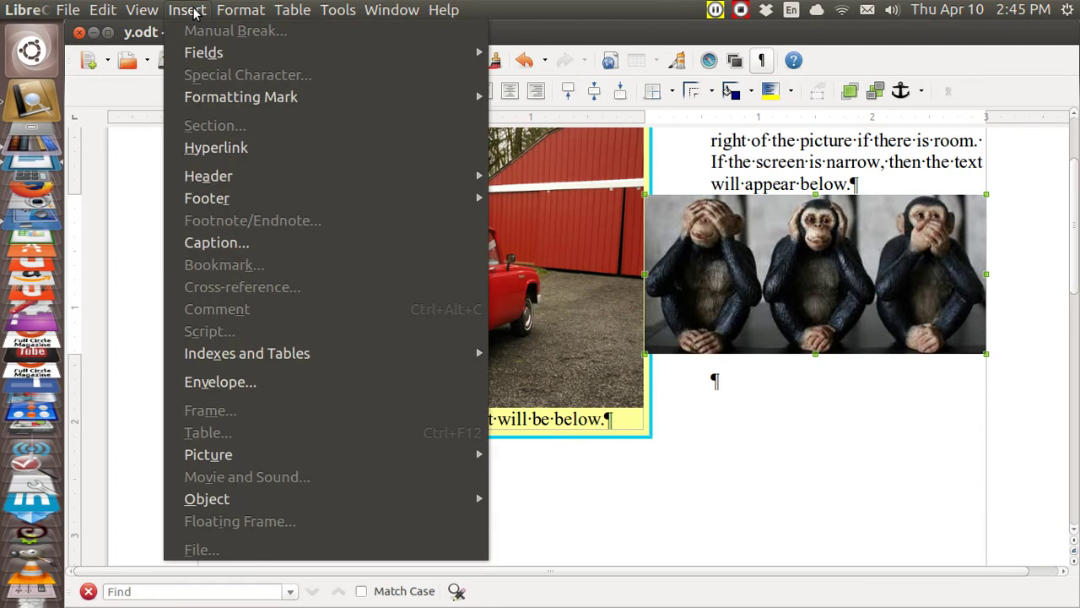
{"action": "left_click", "coordinate": [240, 246]}
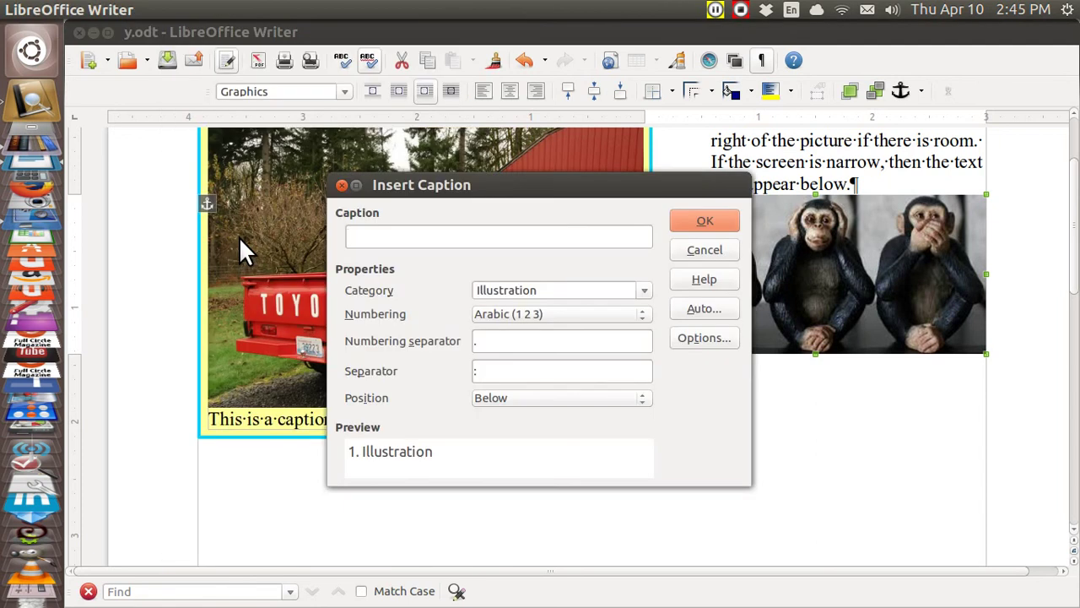
{"action": "left_click", "coordinate": [643, 291]}
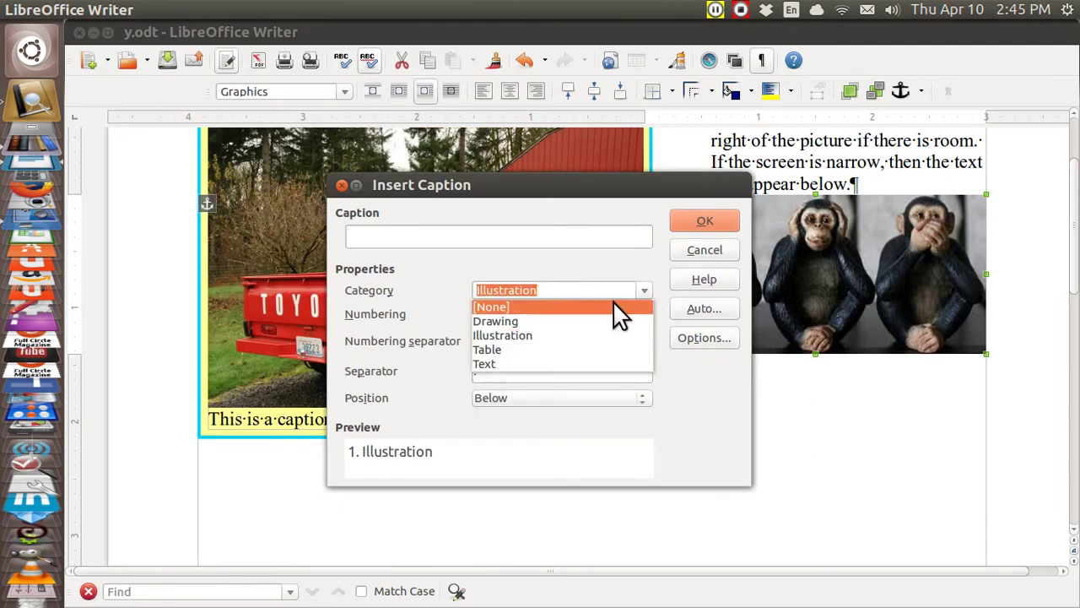
{"action": "left_click", "coordinate": [613, 302]}
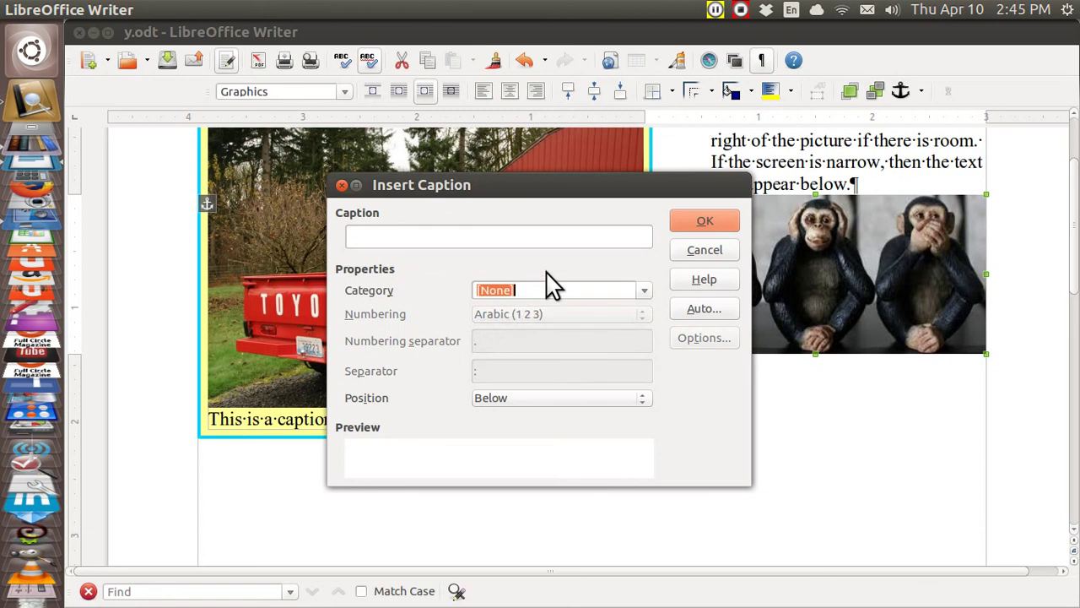
{"action": "left_click", "coordinate": [477, 240]}
{"action": "type", "text": "the"}
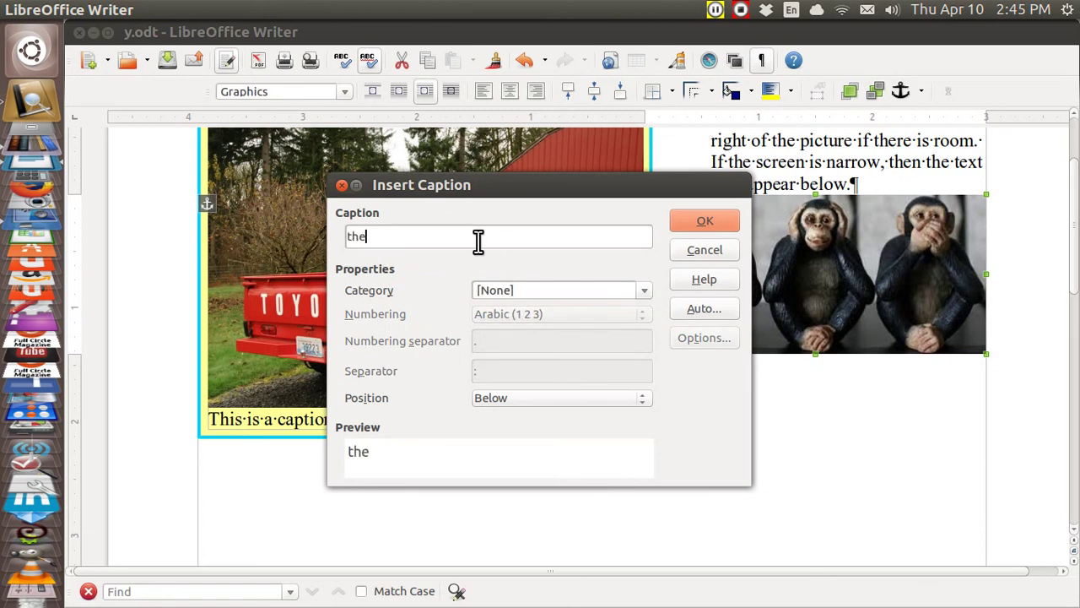
{"action": "type", "text": "se are"}
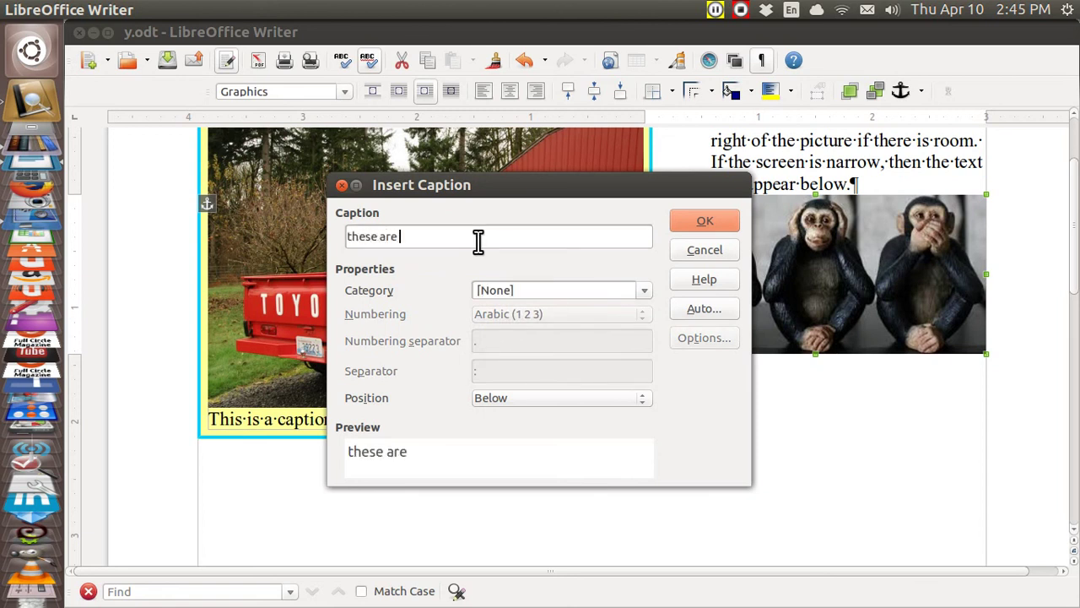
{"action": "type", "text": " three "}
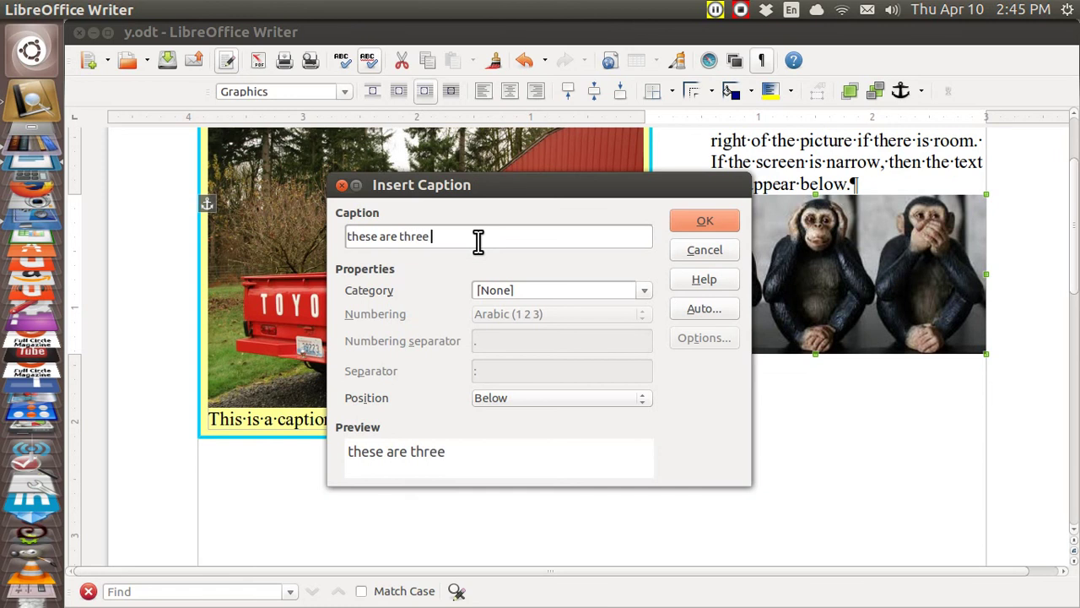
{"action": "type", "text": "monk"}
{"action": "type", "text": "eys"}
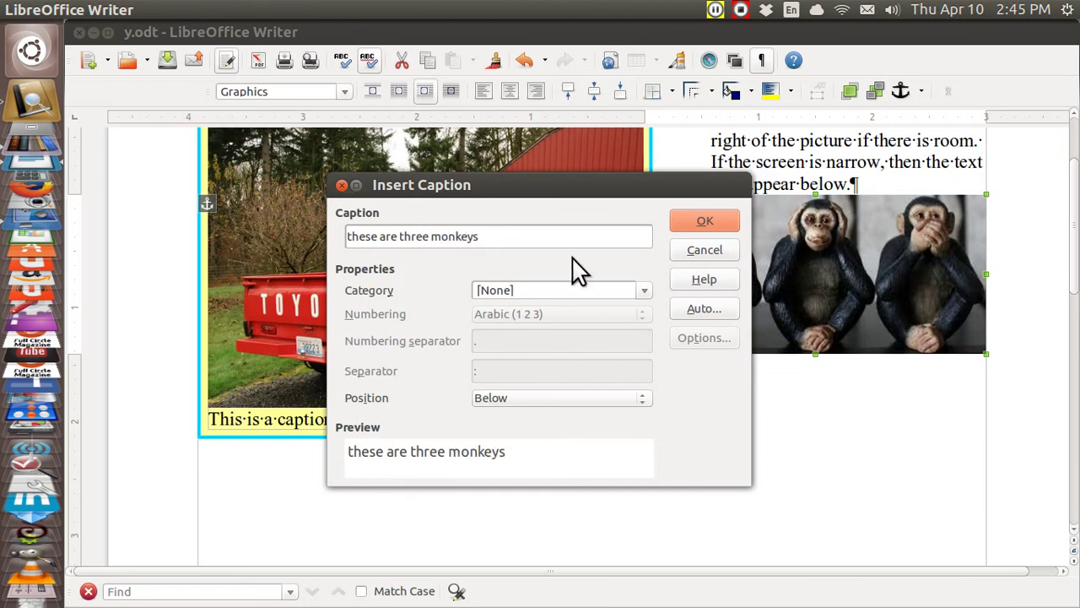
{"action": "left_click", "coordinate": [702, 221]}
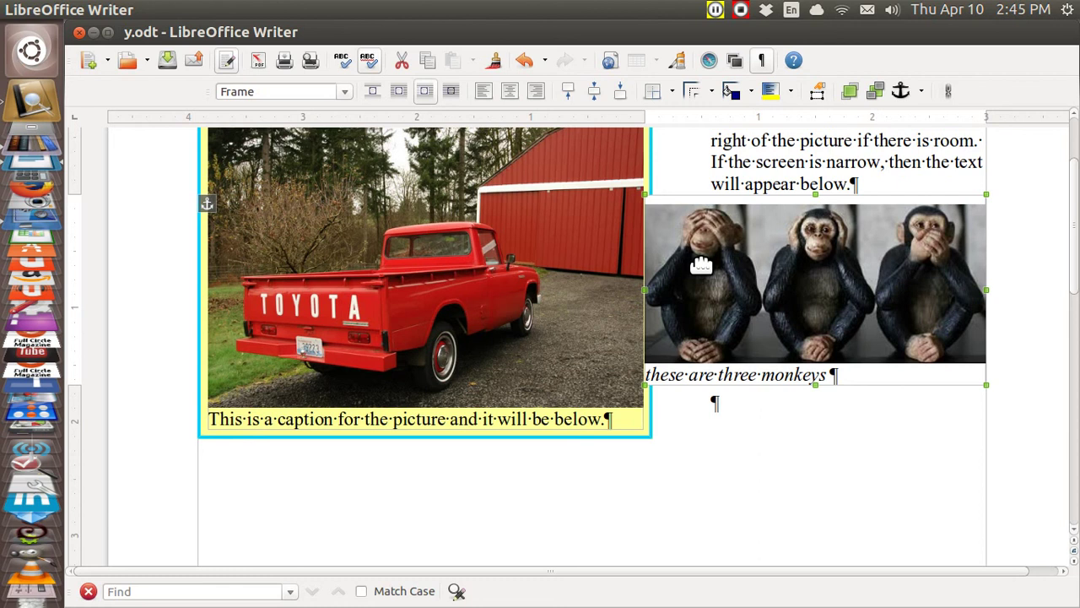
Save y.odt and add it from the Desktop to the calibre library again.
{"action": "key", "text": "ctrl+s"}
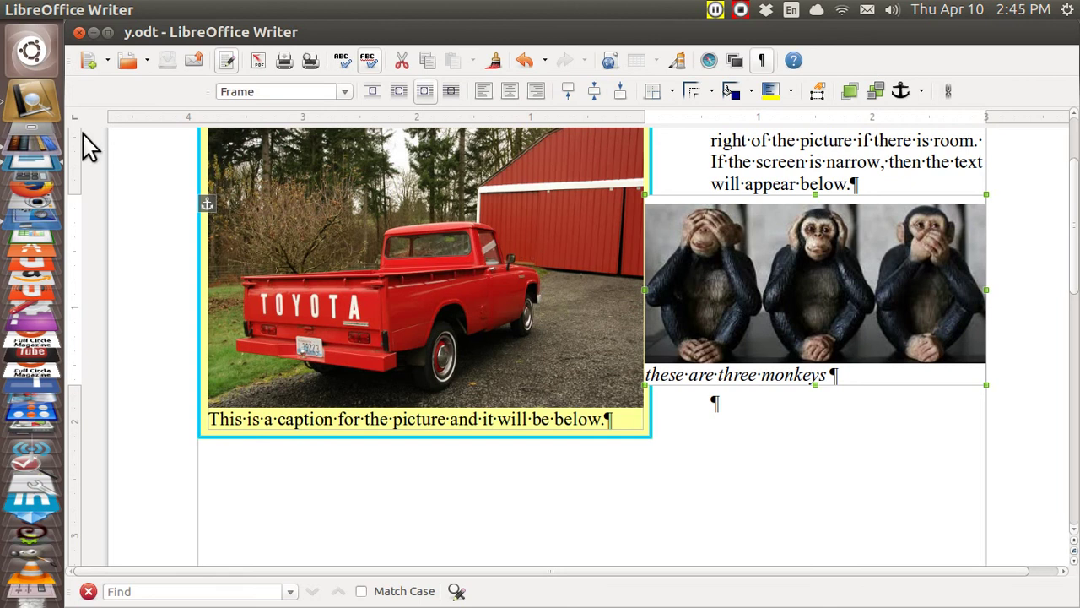
{"action": "mouse_move", "coordinate": [31, 101]}
{"action": "left_click", "coordinate": [26, 197]}
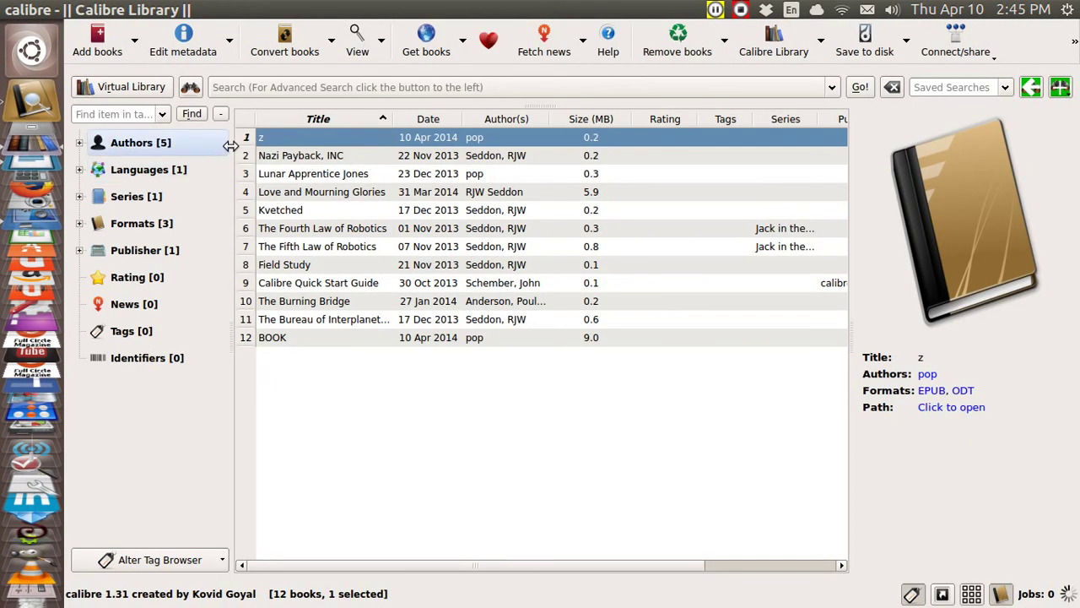
{"action": "left_click", "coordinate": [97, 49]}
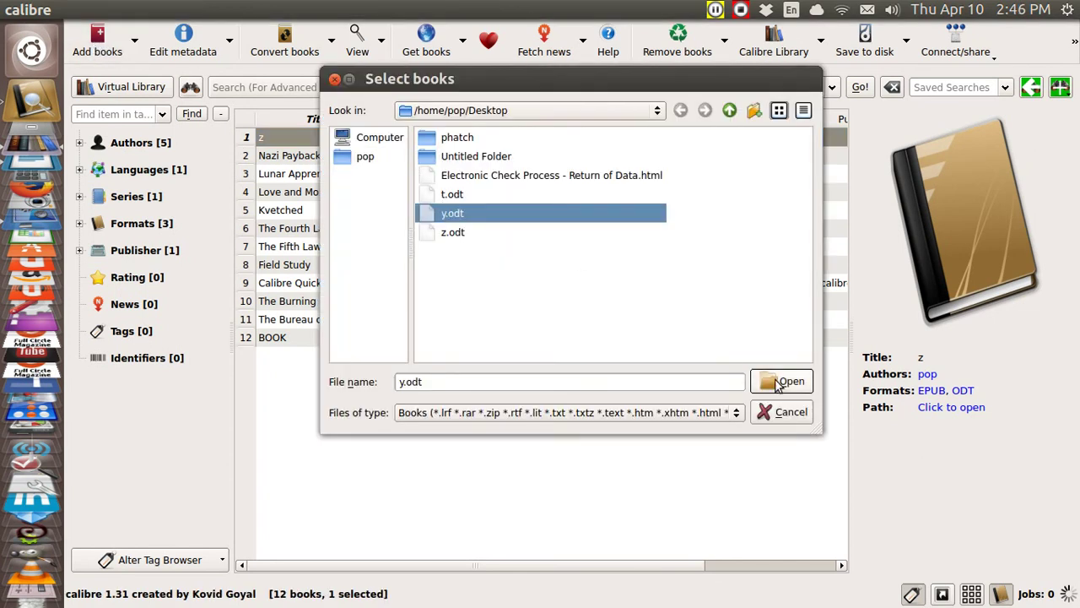
{"action": "left_click", "coordinate": [781, 386]}
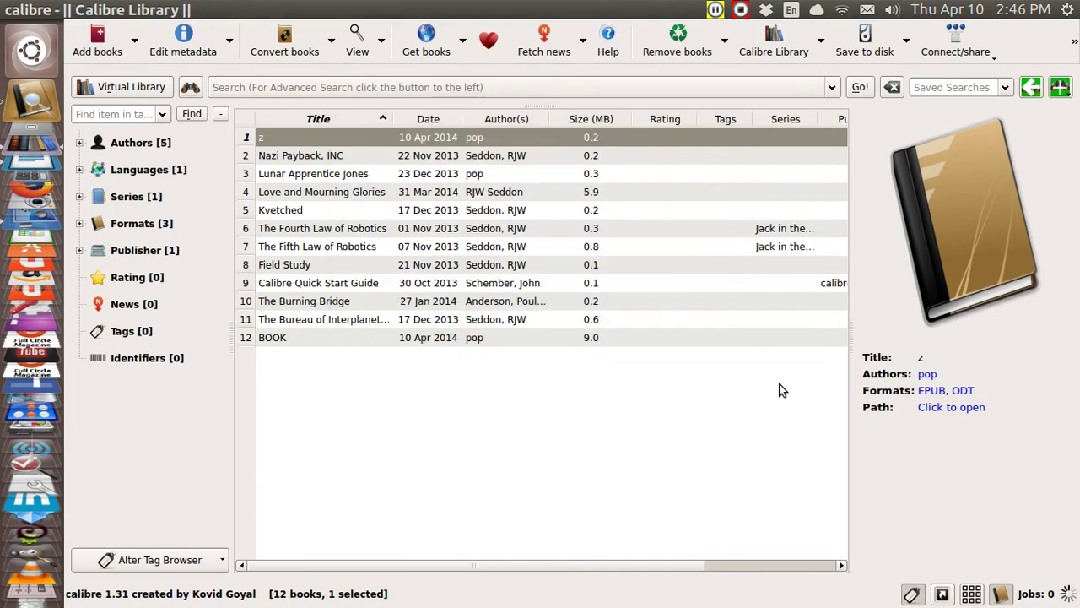
Convert the updated book y to EPUB and open it in the E-book Viewer.
{"action": "left_click", "coordinate": [301, 54]}
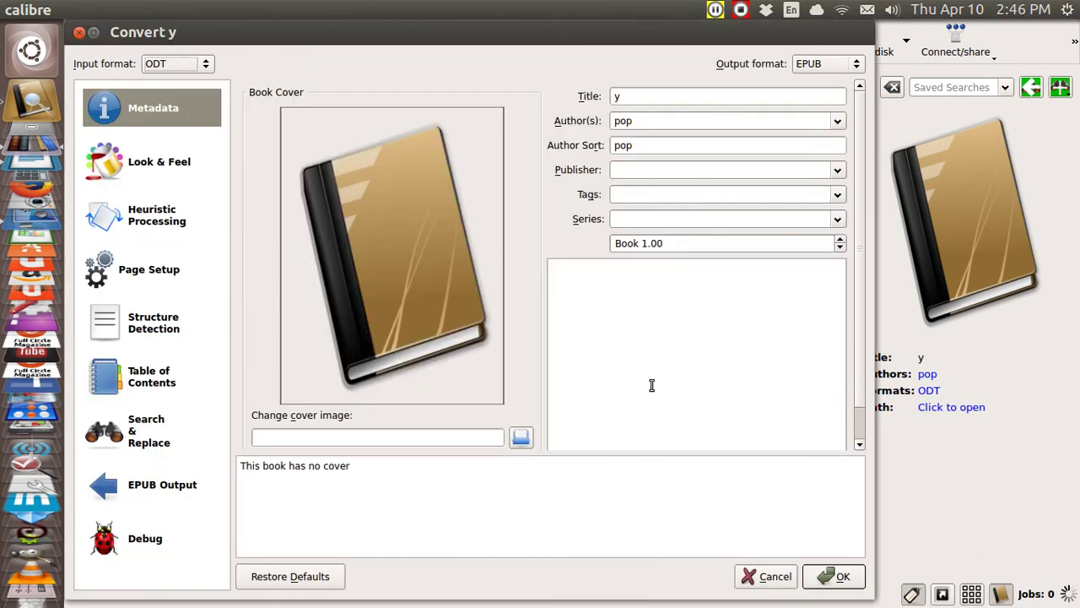
{"action": "left_click", "coordinate": [844, 580]}
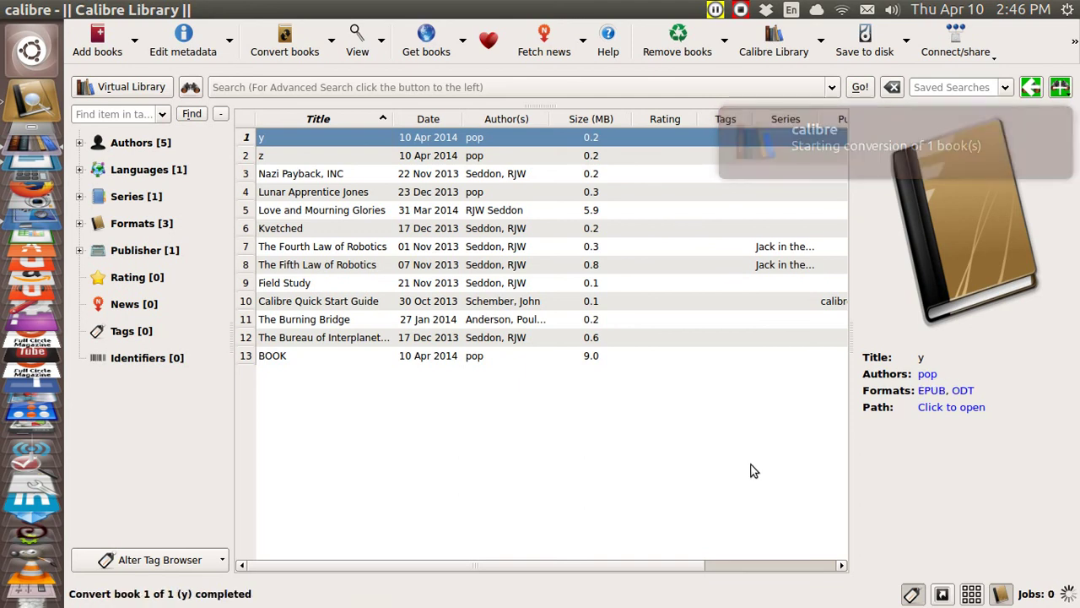
{"action": "left_click", "coordinate": [927, 393]}
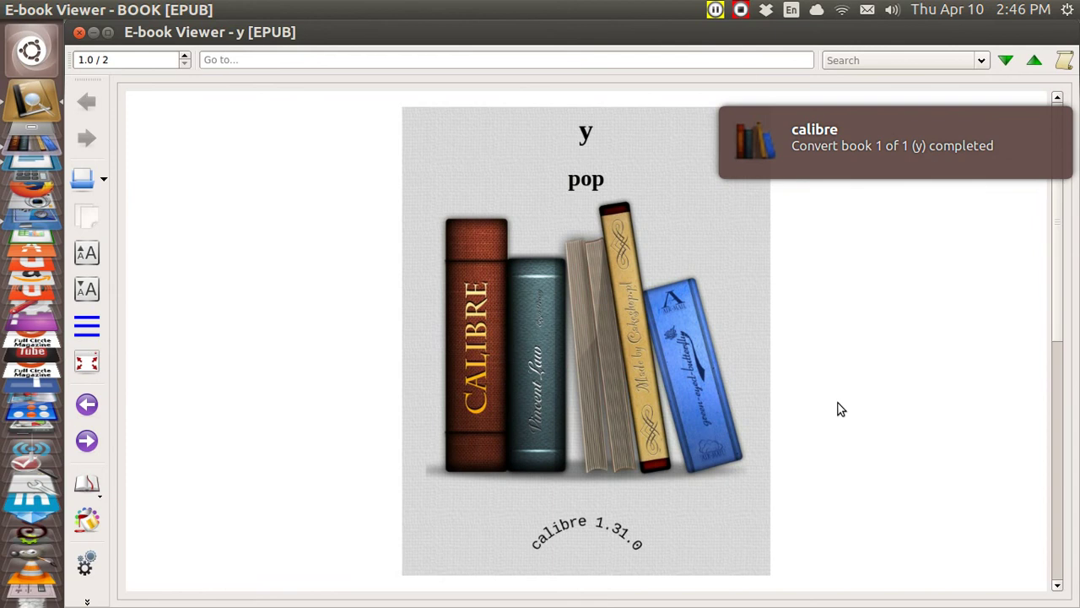
Scroll to page 2 and increase the book's font size five steps.
{"action": "scroll", "coordinate": [840, 408], "scroll_direction": "down", "scroll_amount": 1}
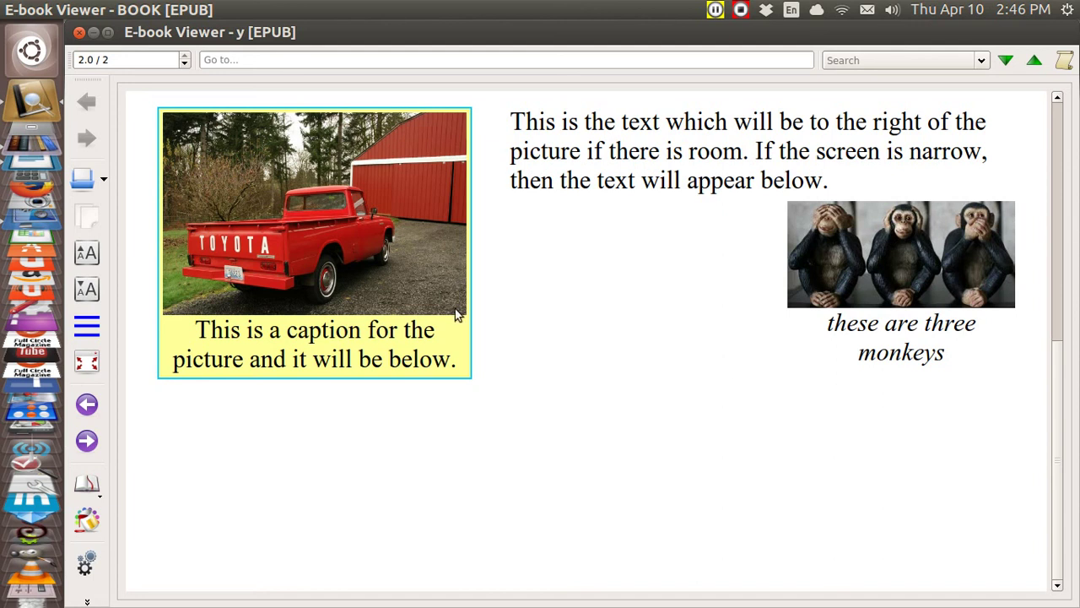
{"action": "left_click", "coordinate": [87, 257]}
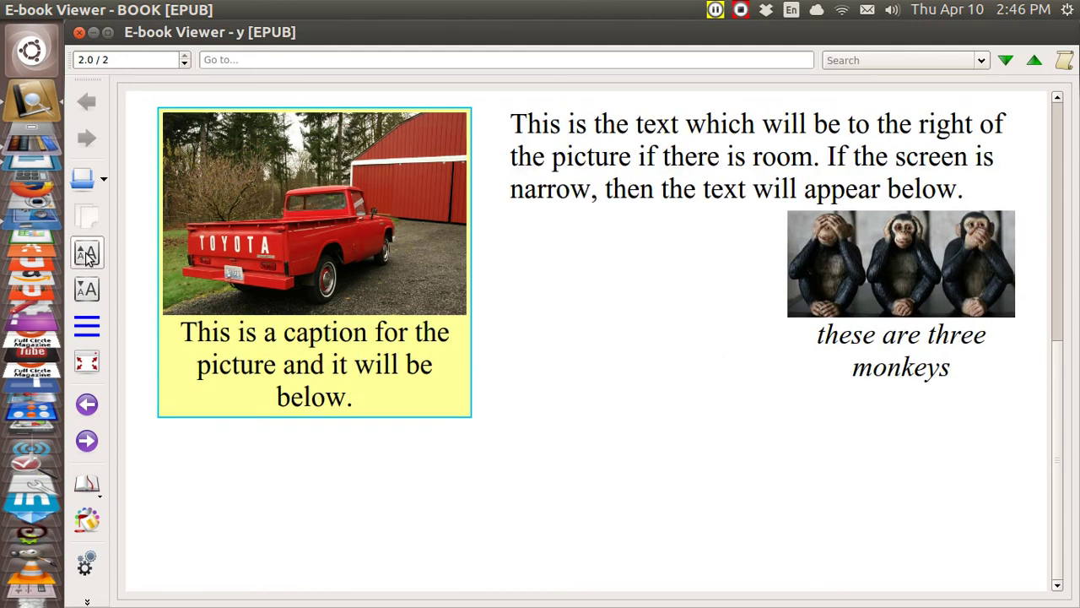
{"action": "left_click", "coordinate": [87, 256]}
{"action": "left_click", "coordinate": [87, 257]}
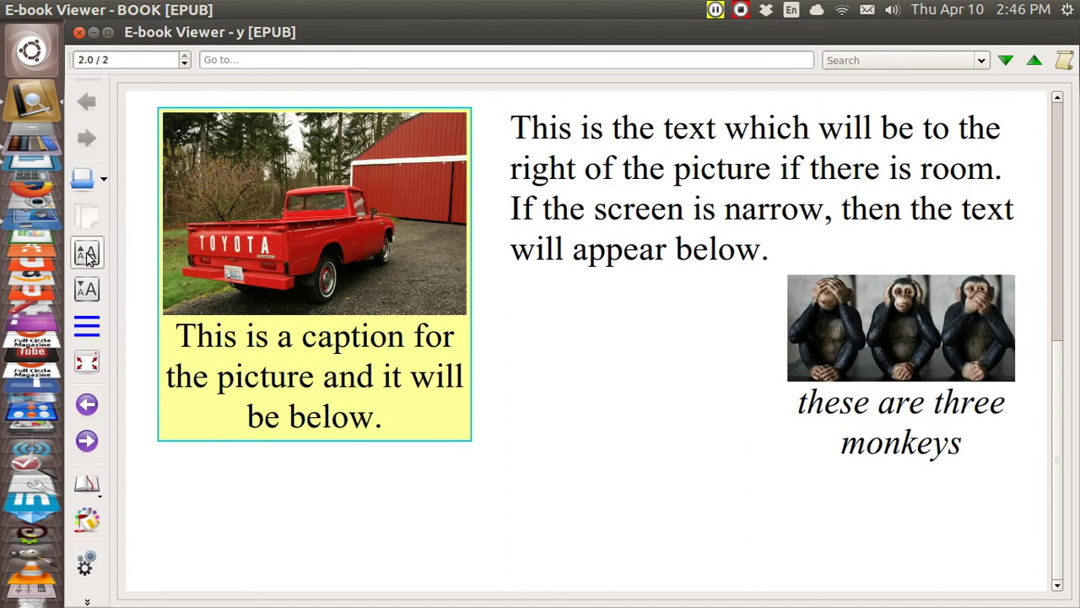
{"action": "left_click", "coordinate": [87, 257]}
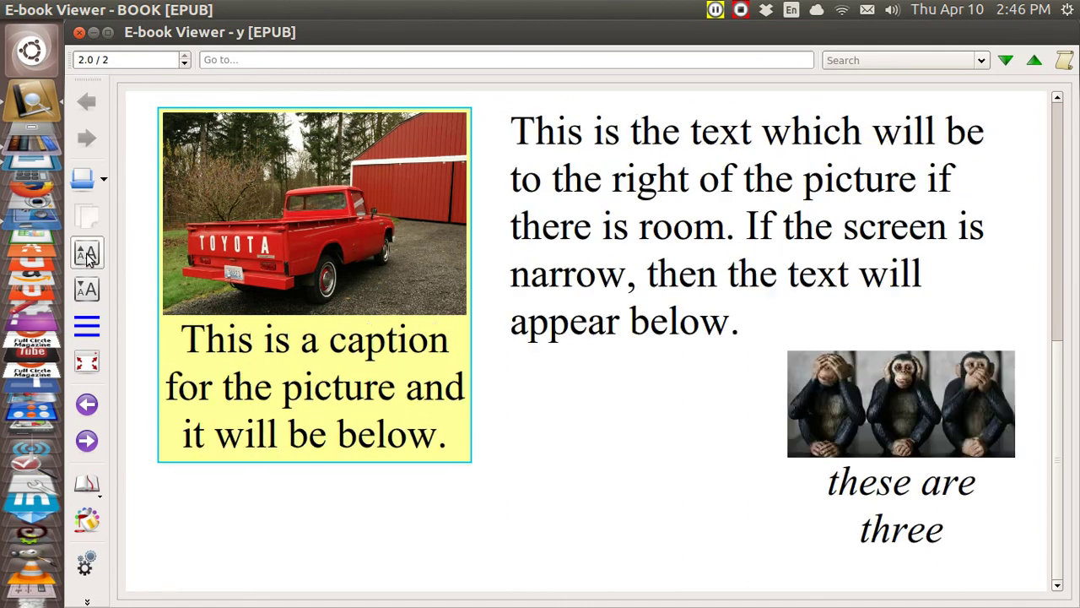
{"action": "left_click", "coordinate": [87, 256]}
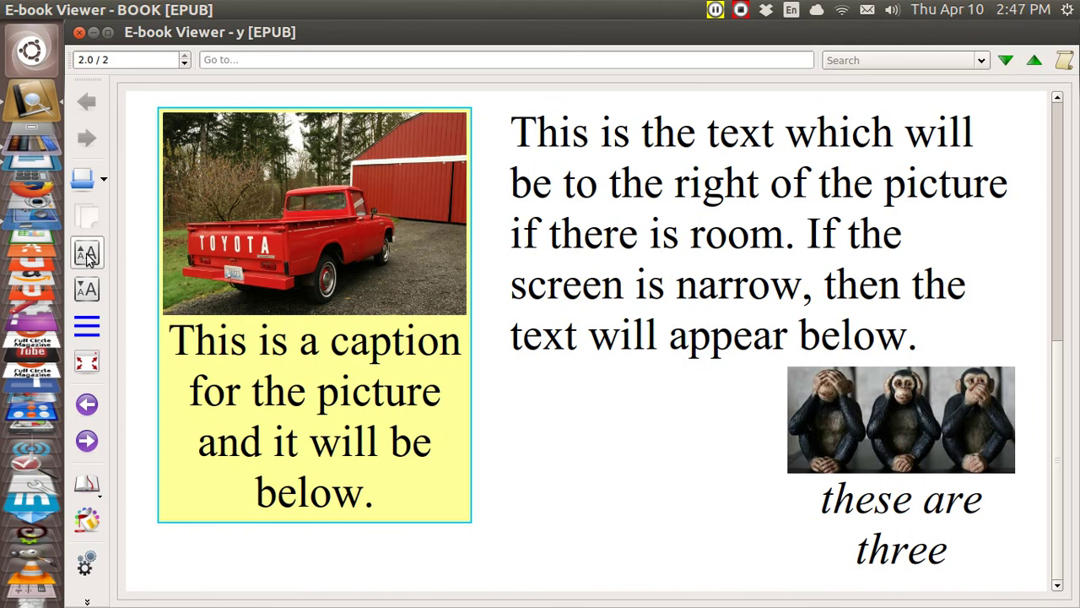
Snap the viewer to the left half and page through the truck and monkeys pages.
{"action": "key", "text": "ctrl+super+Left"}
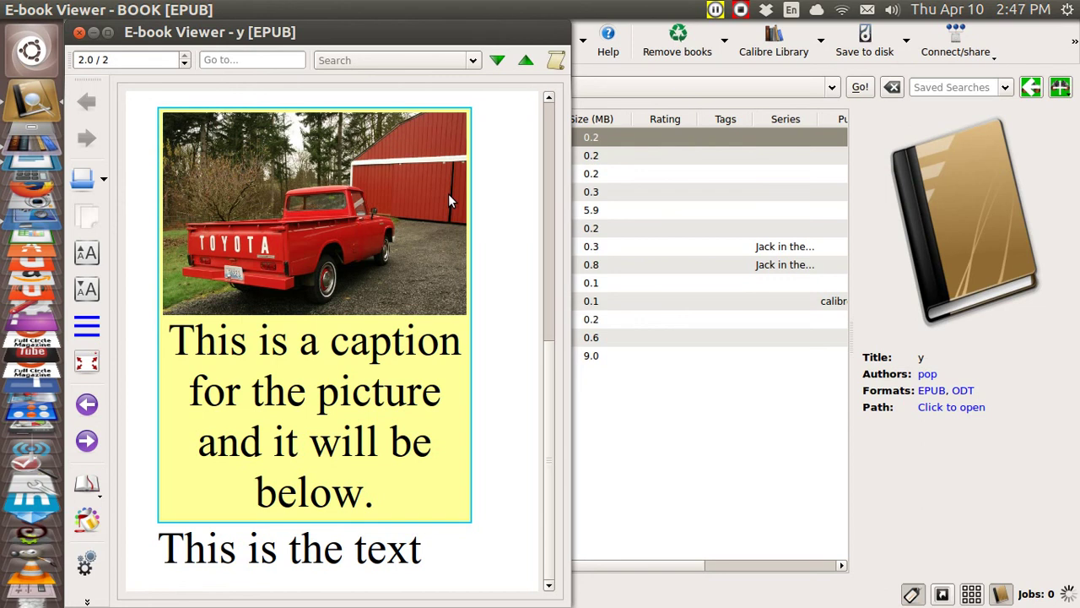
{"action": "key", "text": "Page_Down"}
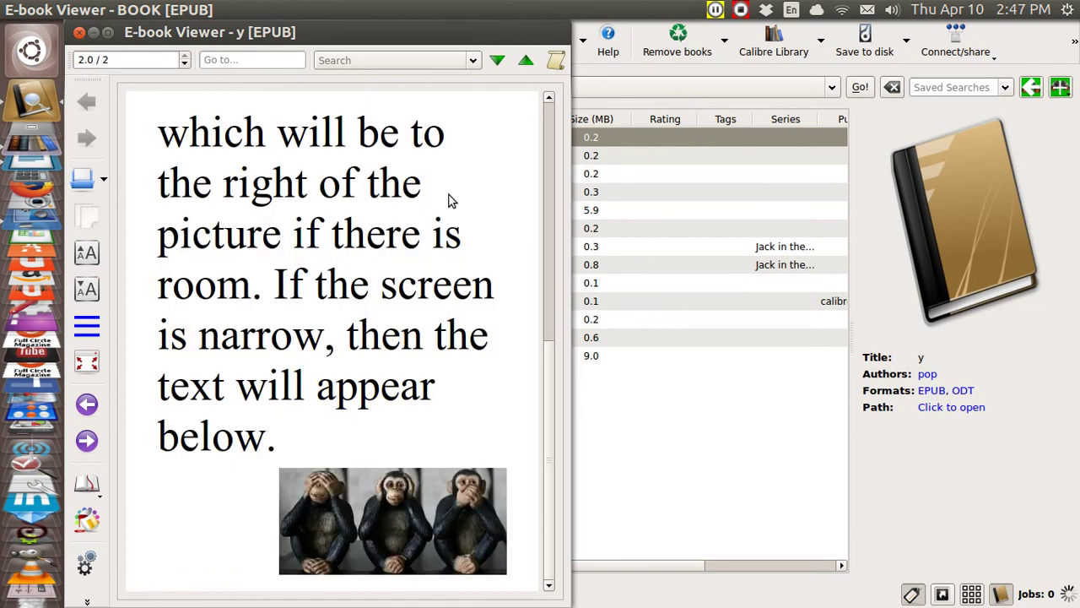
{"action": "key", "text": "Page_Down"}
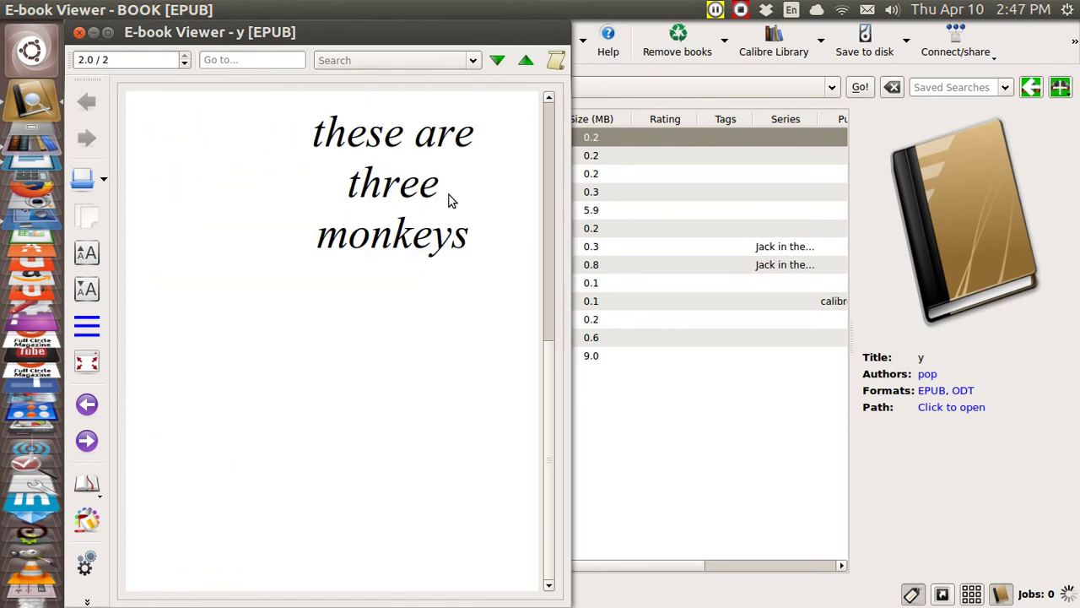
{"action": "key", "text": "Page_Up"}
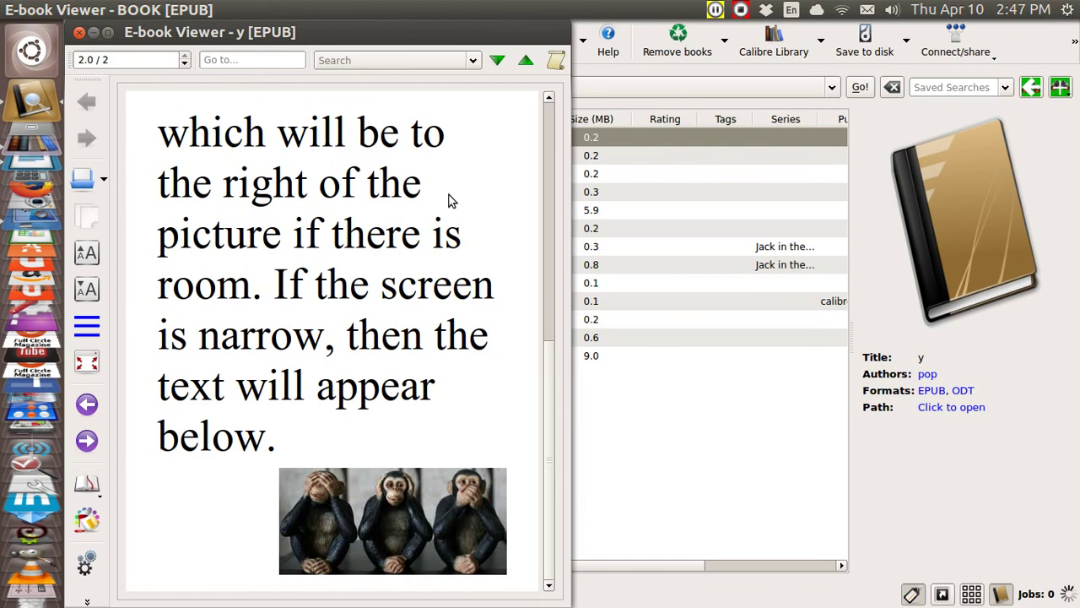
{"action": "key", "text": "Page_Up"}
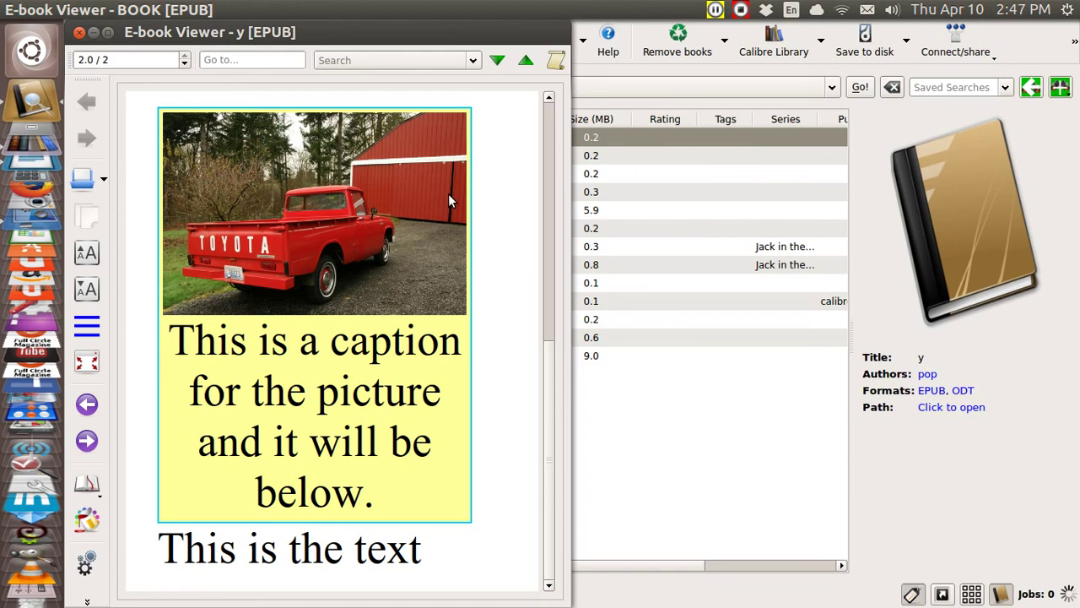
{"action": "key", "text": "Page_Down"}
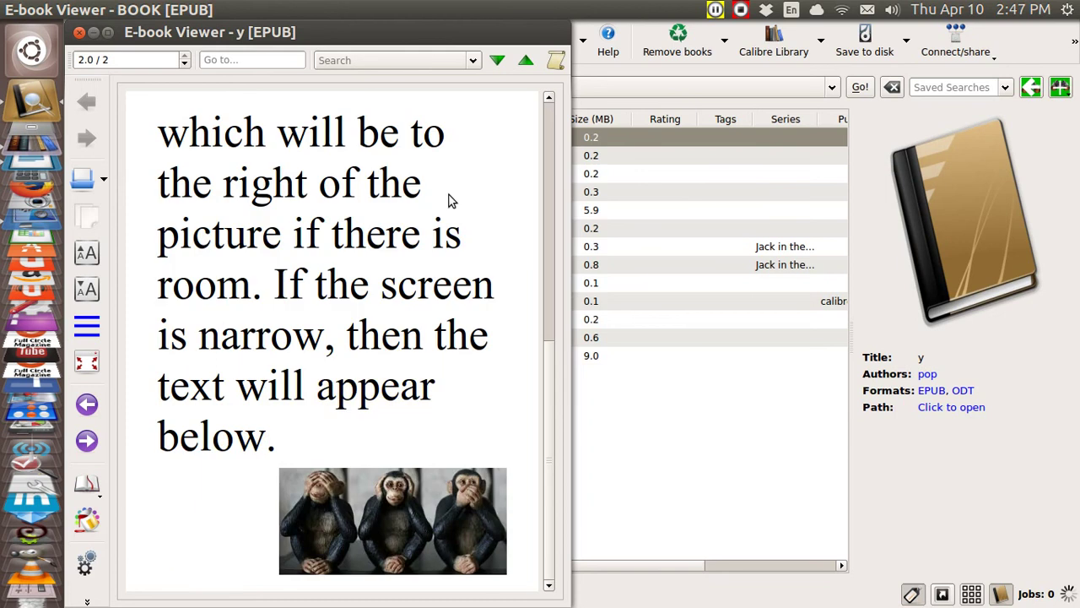
{"action": "key", "text": "Page_Up"}
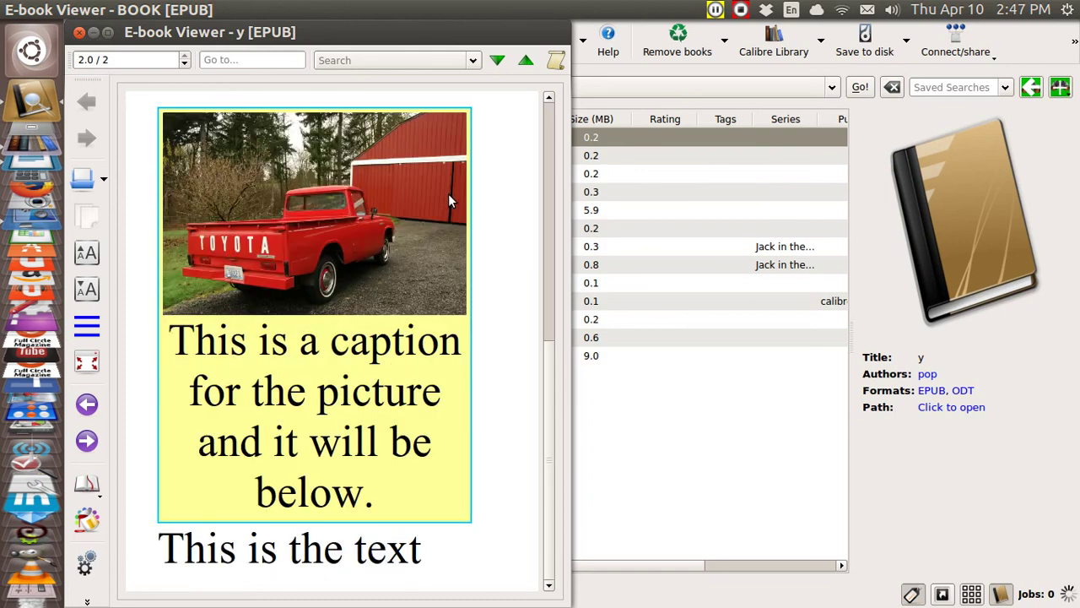